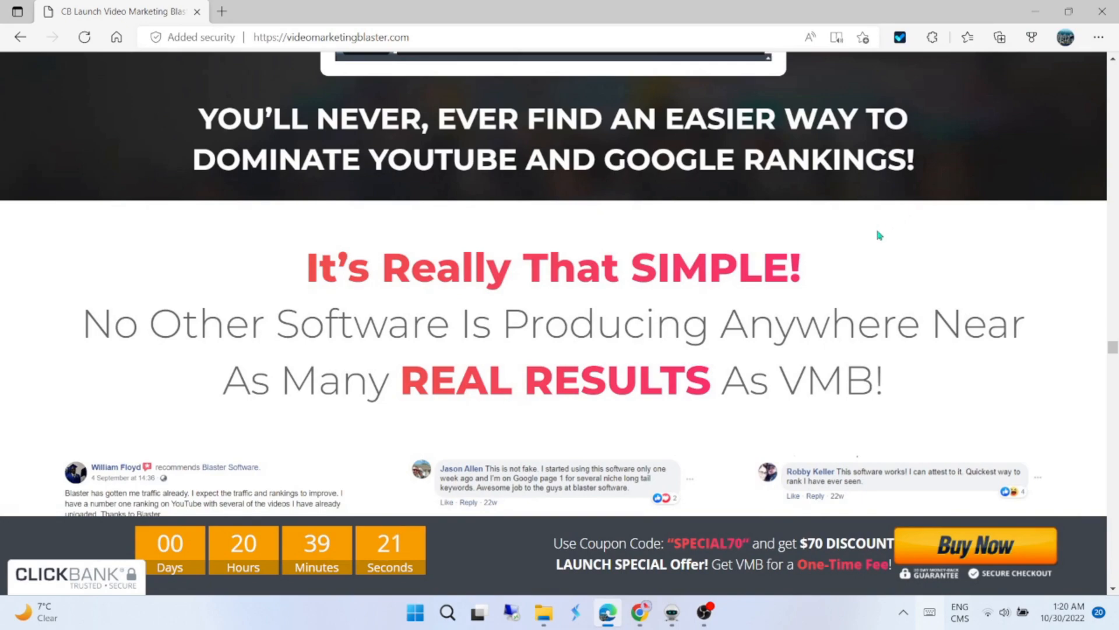
{"action": "scroll", "coordinate": [875, 226], "scroll_direction": "down", "scroll_amount": 4}
{"action": "scroll", "coordinate": [875, 227], "scroll_direction": "down", "scroll_amount": 4}
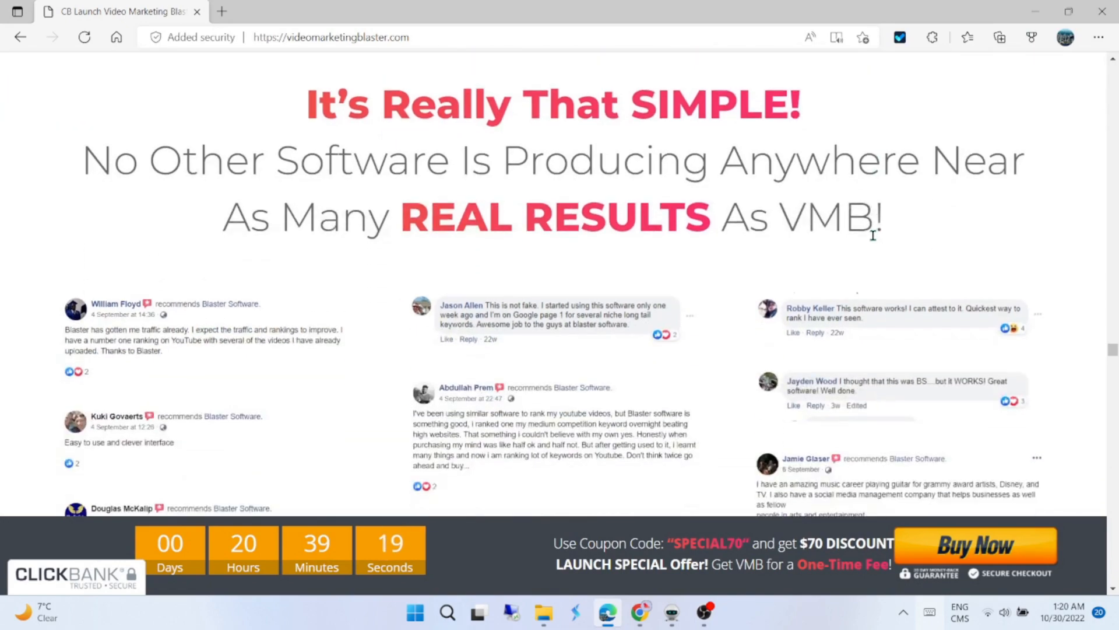
{"action": "scroll", "coordinate": [871, 246], "scroll_direction": "down", "scroll_amount": 3}
{"action": "scroll", "coordinate": [871, 245], "scroll_direction": "down", "scroll_amount": 3}
{"action": "scroll", "coordinate": [871, 245], "scroll_direction": "down", "scroll_amount": 3}
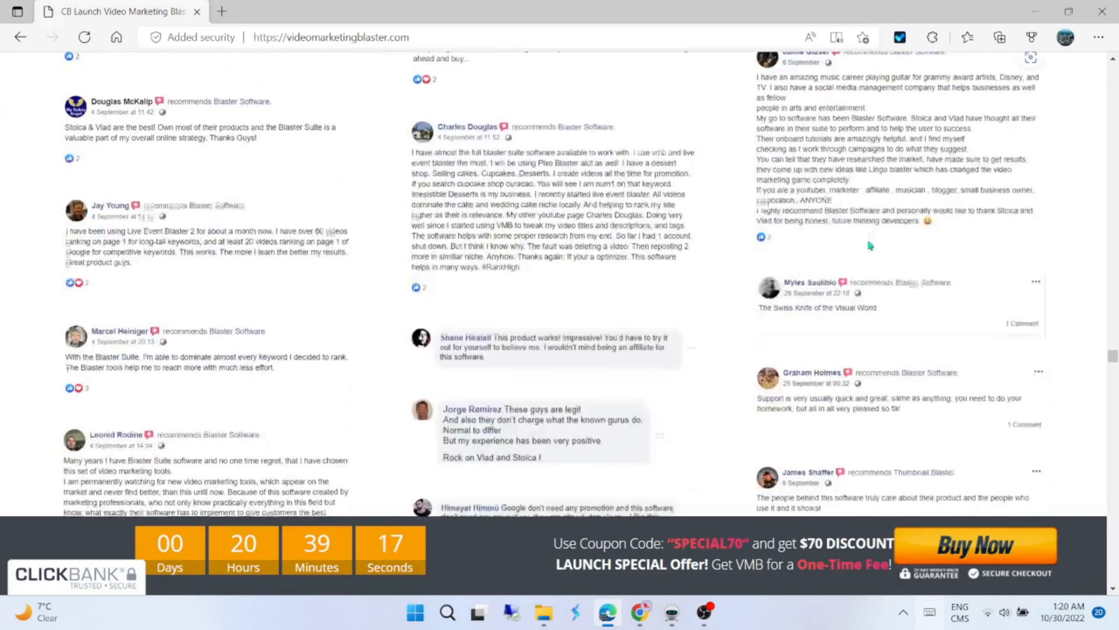
{"action": "scroll", "coordinate": [870, 245], "scroll_direction": "down", "scroll_amount": 3}
{"action": "scroll", "coordinate": [870, 245], "scroll_direction": "down", "scroll_amount": 3}
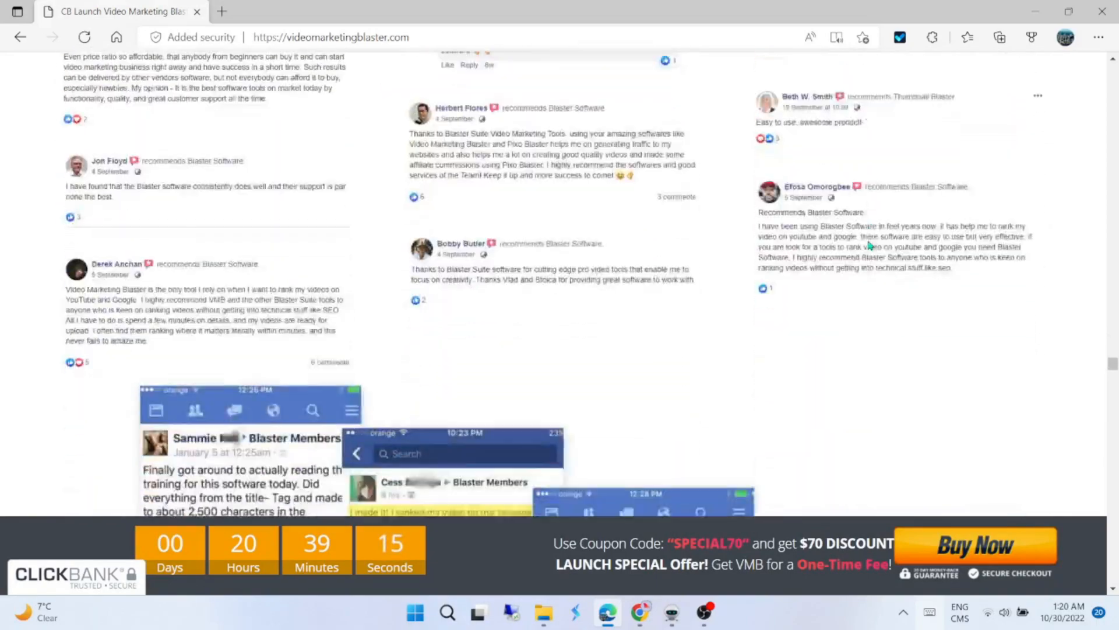
{"action": "scroll", "coordinate": [871, 246], "scroll_direction": "down", "scroll_amount": 3}
{"action": "scroll", "coordinate": [870, 246], "scroll_direction": "down", "scroll_amount": 3}
{"action": "scroll", "coordinate": [871, 246], "scroll_direction": "down", "scroll_amount": 2}
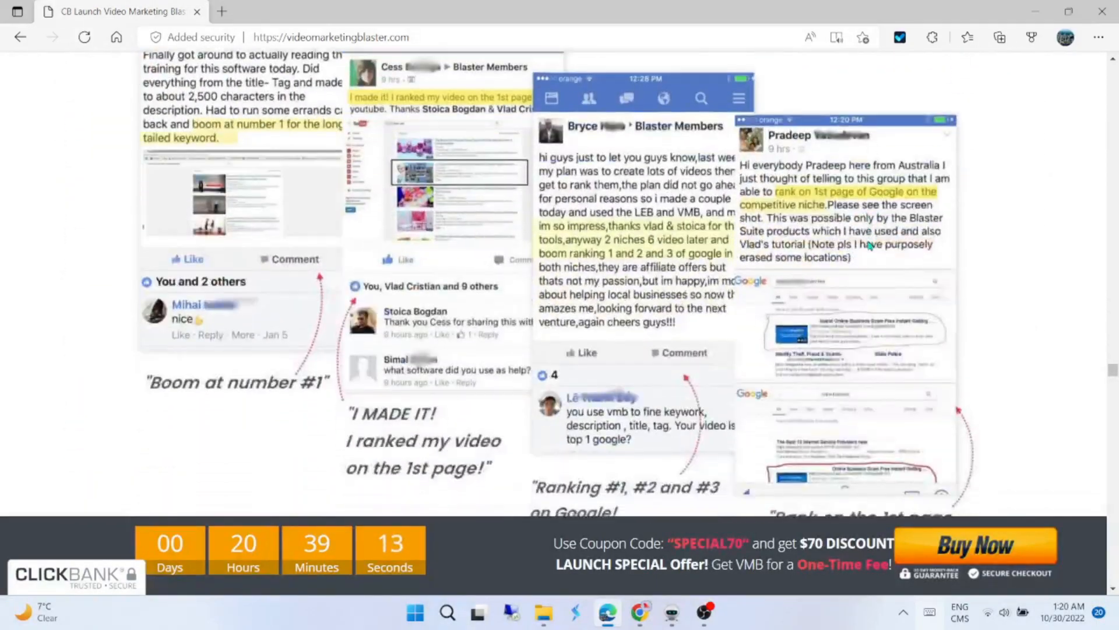
{"action": "scroll", "coordinate": [870, 245], "scroll_direction": "down", "scroll_amount": 4}
{"action": "scroll", "coordinate": [870, 246], "scroll_direction": "down", "scroll_amount": 2}
{"action": "scroll", "coordinate": [870, 246], "scroll_direction": "down", "scroll_amount": 5}
{"action": "scroll", "coordinate": [871, 245], "scroll_direction": "down", "scroll_amount": 2}
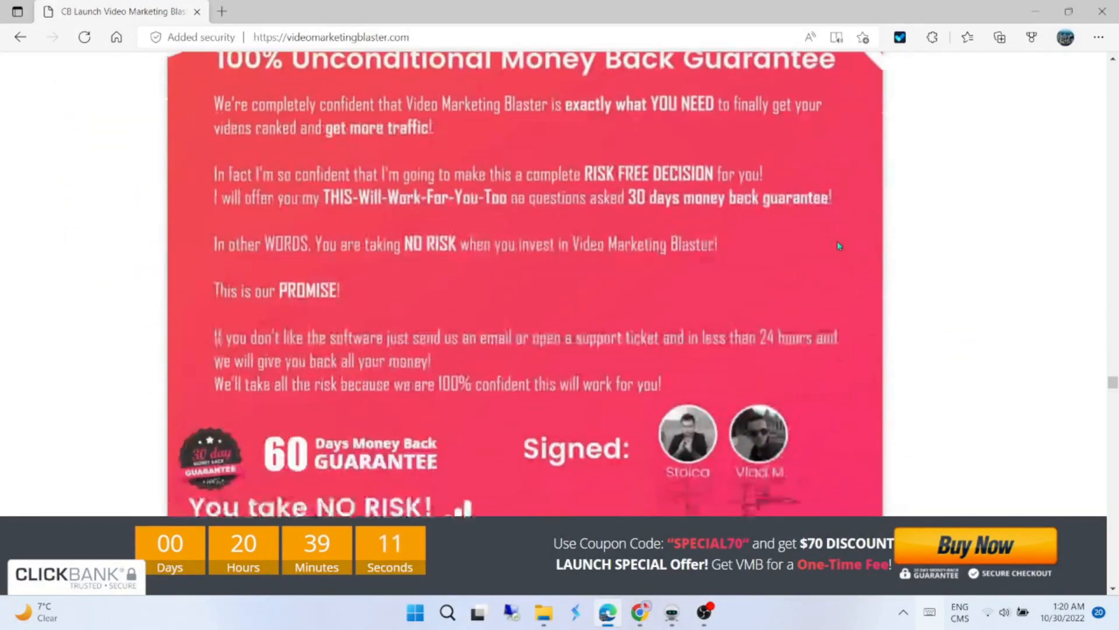
{"action": "scroll", "coordinate": [836, 240], "scroll_direction": "down", "scroll_amount": 4}
{"action": "scroll", "coordinate": [835, 247], "scroll_direction": "down", "scroll_amount": 2}
{"action": "scroll", "coordinate": [836, 247], "scroll_direction": "down", "scroll_amount": 3}
{"action": "scroll", "coordinate": [834, 246], "scroll_direction": "down", "scroll_amount": 2}
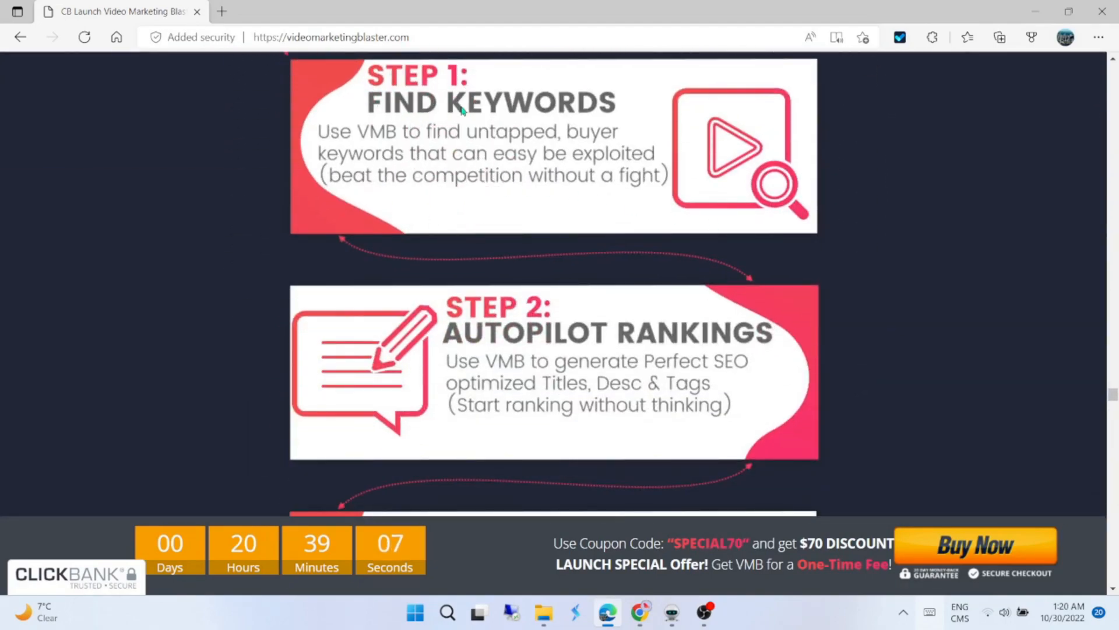
{"action": "scroll", "coordinate": [502, 199], "scroll_direction": "down", "scroll_amount": 1}
{"action": "scroll", "coordinate": [503, 199], "scroll_direction": "down", "scroll_amount": 3}
{"action": "scroll", "coordinate": [502, 199], "scroll_direction": "down", "scroll_amount": 1}
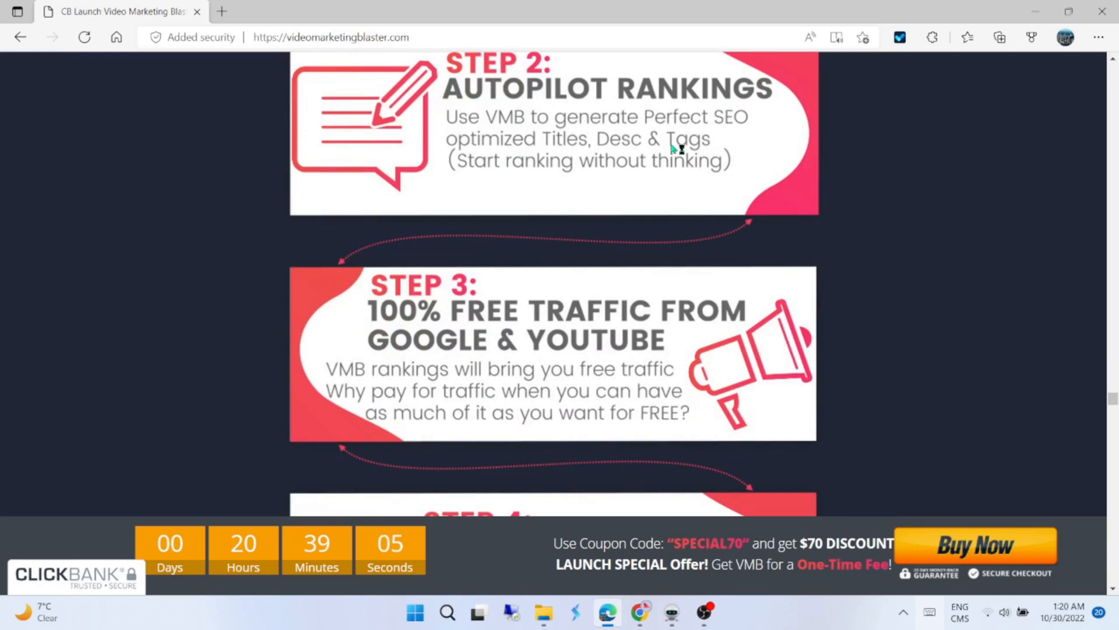
{"action": "scroll", "coordinate": [516, 313], "scroll_direction": "down", "scroll_amount": 2}
{"action": "scroll", "coordinate": [549, 249], "scroll_direction": "down", "scroll_amount": 2}
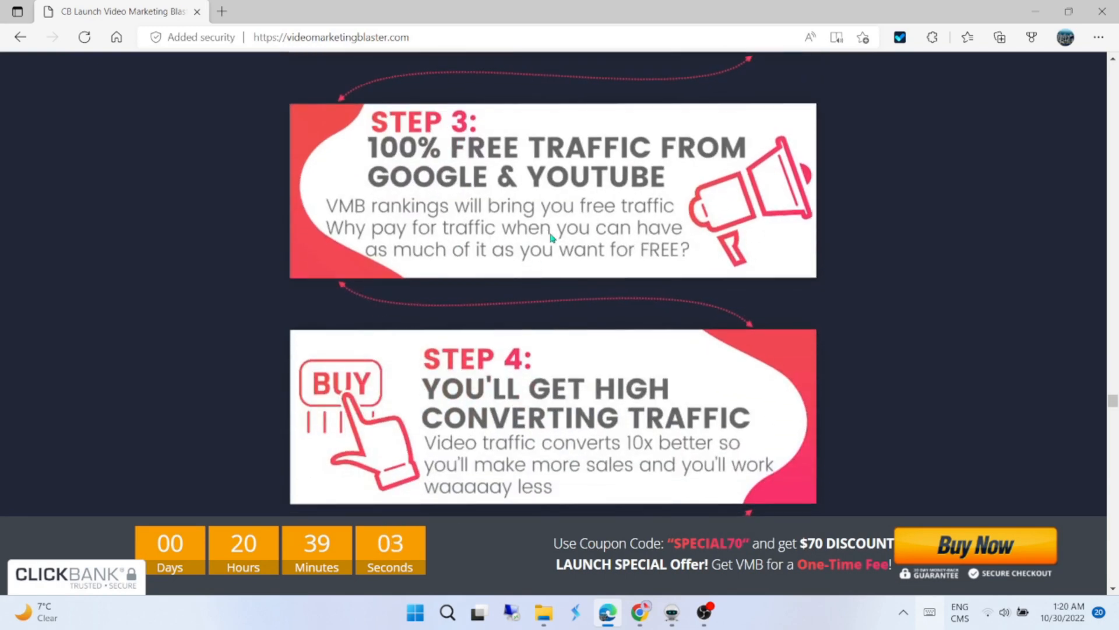
{"action": "scroll", "coordinate": [564, 218], "scroll_direction": "down", "scroll_amount": 2}
{"action": "scroll", "coordinate": [547, 218], "scroll_direction": "down", "scroll_amount": 1}
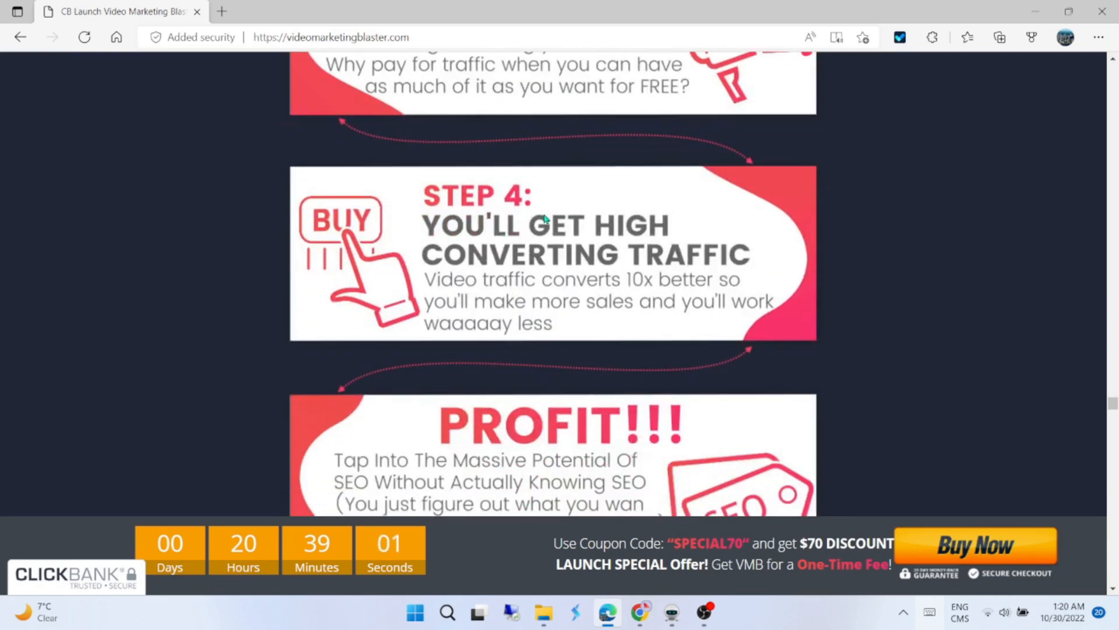
{"action": "scroll", "coordinate": [544, 218], "scroll_direction": "down", "scroll_amount": 1}
{"action": "scroll", "coordinate": [545, 219], "scroll_direction": "down", "scroll_amount": 2}
{"action": "scroll", "coordinate": [551, 263], "scroll_direction": "down", "scroll_amount": 1}
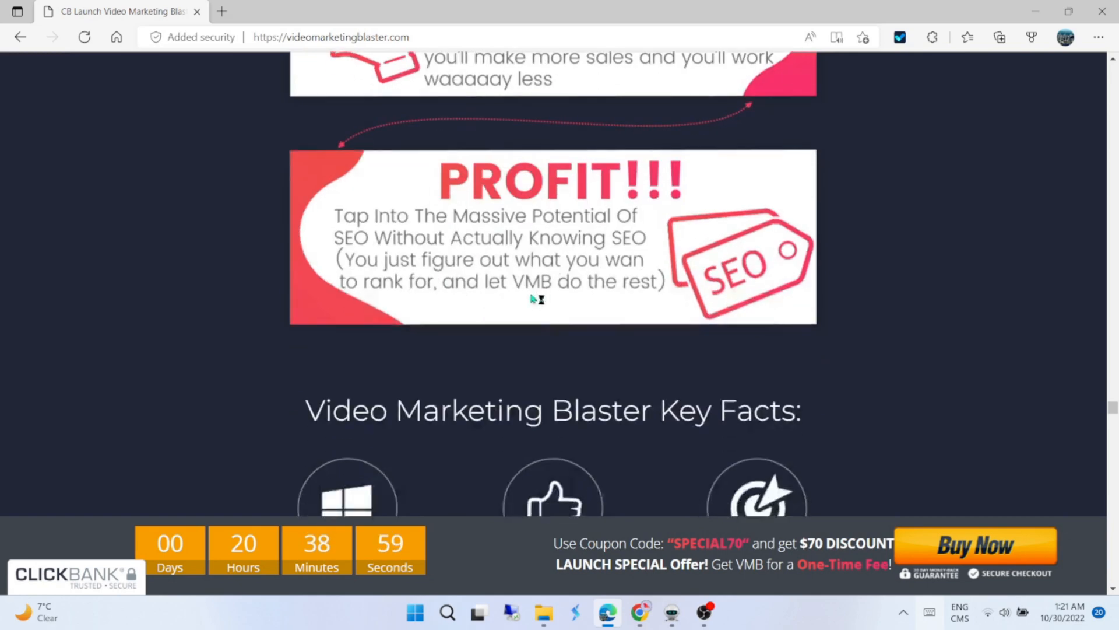
{"action": "scroll", "coordinate": [556, 286], "scroll_direction": "down", "scroll_amount": 1}
{"action": "scroll", "coordinate": [557, 286], "scroll_direction": "down", "scroll_amount": 2}
{"action": "scroll", "coordinate": [415, 350], "scroll_direction": "down", "scroll_amount": 1}
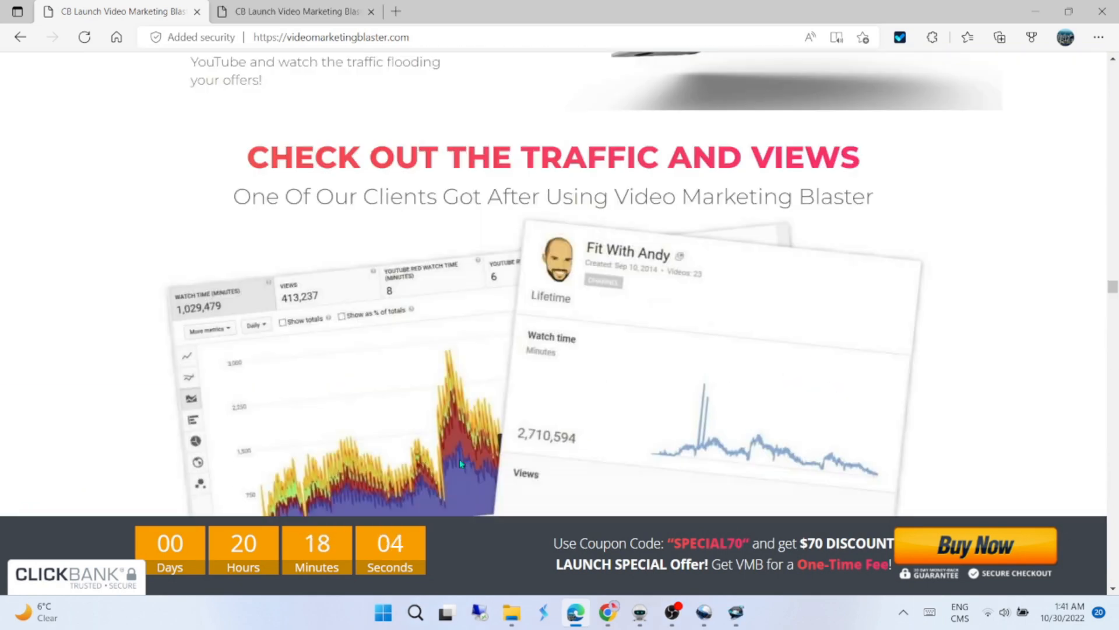
{"action": "scroll", "coordinate": [459, 459], "scroll_direction": "down", "scroll_amount": 2}
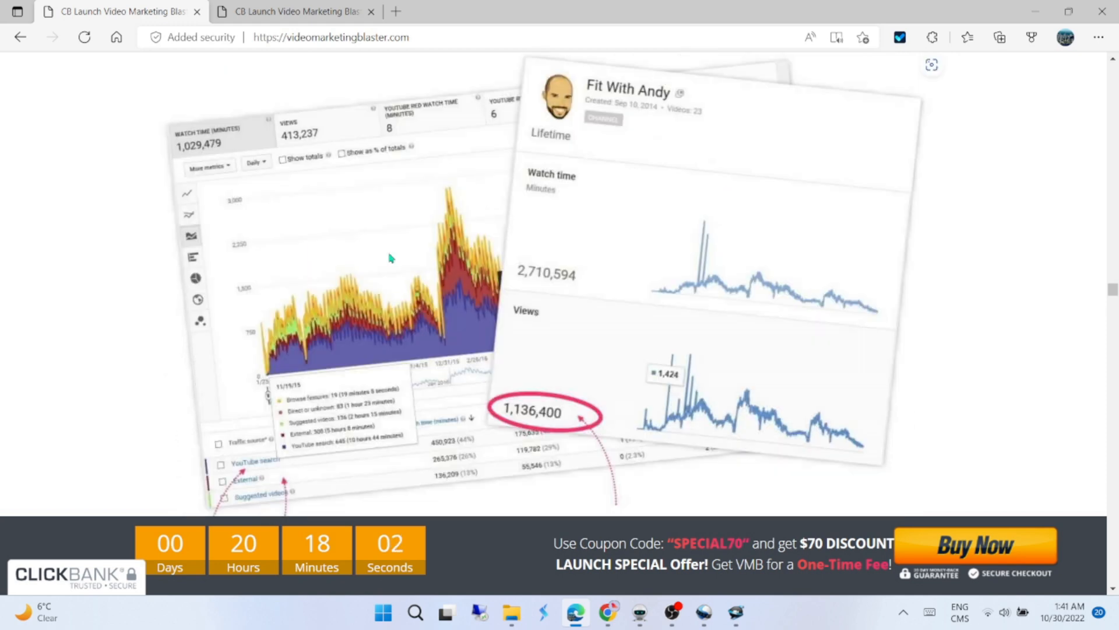
{"action": "scroll", "coordinate": [391, 258], "scroll_direction": "down", "scroll_amount": 3}
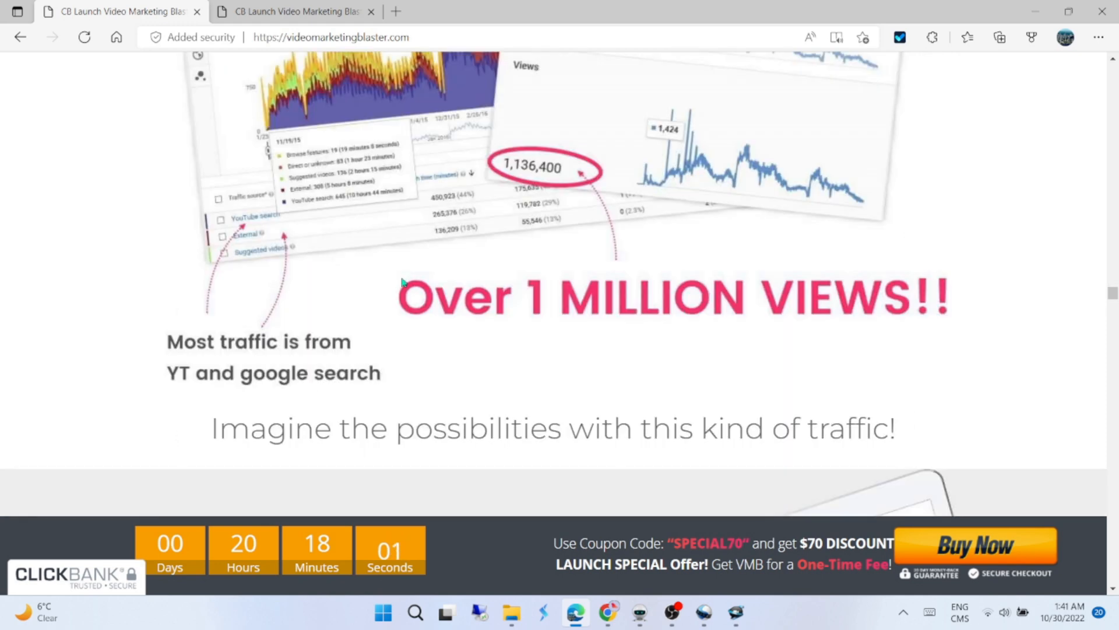
{"action": "scroll", "coordinate": [403, 281], "scroll_direction": "down", "scroll_amount": 3}
{"action": "scroll", "coordinate": [403, 282], "scroll_direction": "down", "scroll_amount": 3}
{"action": "scroll", "coordinate": [401, 280], "scroll_direction": "down", "scroll_amount": 1}
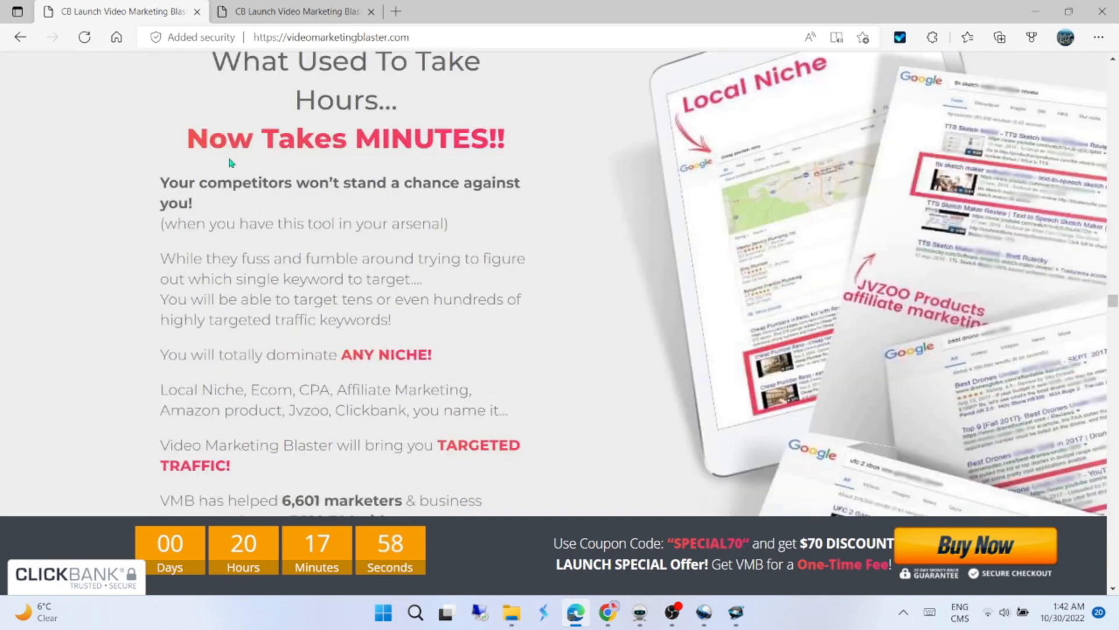
Highlight the 'Now Takes MINUTES!!' heading and the 'ANY NICHE!' phrase while reading the sales page
{"action": "left_click_drag", "start_coordinate": [207, 140], "coordinate": [494, 144]}
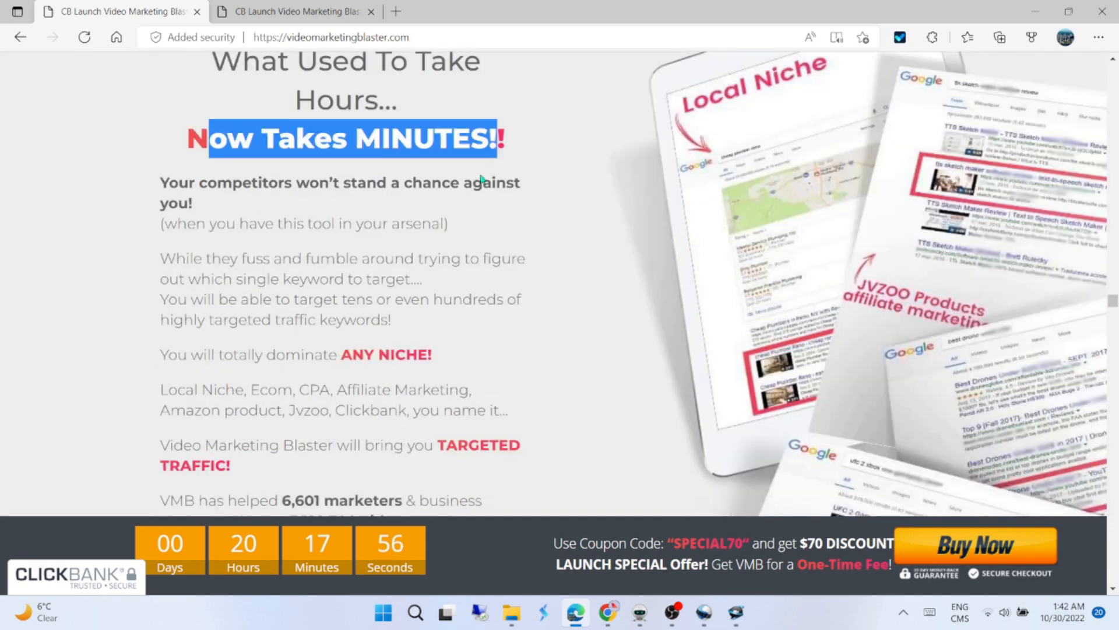
{"action": "left_click", "coordinate": [482, 180]}
{"action": "scroll", "coordinate": [411, 225], "scroll_direction": "down", "scroll_amount": 2}
{"action": "mouse_move", "coordinate": [342, 192]}
{"action": "left_mouse_down"}
{"action": "mouse_move", "coordinate": [423, 187]}
{"action": "mouse_move", "coordinate": [530, 210]}
{"action": "left_mouse_up"}
{"action": "scroll", "coordinate": [455, 166], "scroll_direction": "down", "scroll_amount": 1}
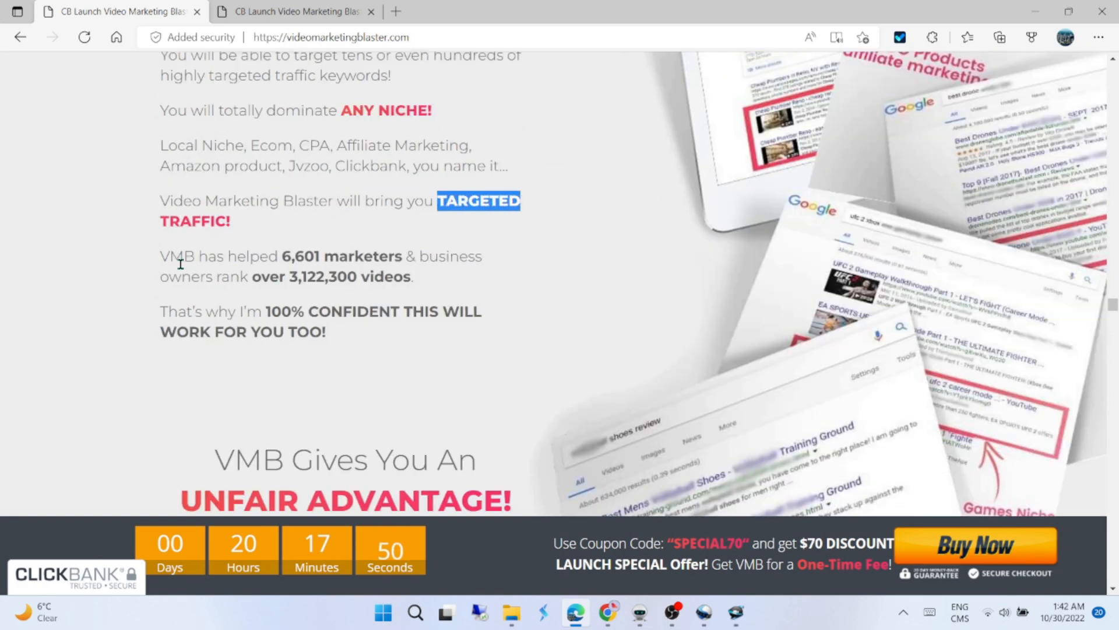
{"action": "scroll", "coordinate": [216, 258], "scroll_direction": "down", "scroll_amount": 2}
{"action": "scroll", "coordinate": [525, 262], "scroll_direction": "down", "scroll_amount": 3}
{"action": "scroll", "coordinate": [787, 258], "scroll_direction": "down", "scroll_amount": 2}
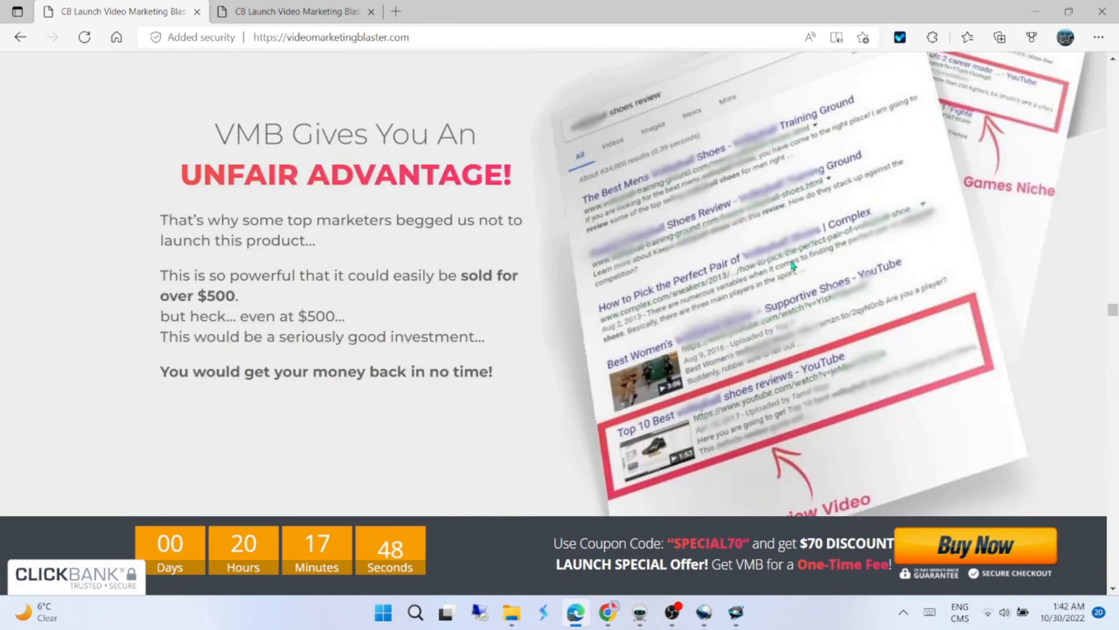
{"action": "scroll", "coordinate": [791, 263], "scroll_direction": "down", "scroll_amount": 2}
{"action": "scroll", "coordinate": [791, 263], "scroll_direction": "down", "scroll_amount": 2}
{"action": "scroll", "coordinate": [791, 263], "scroll_direction": "down", "scroll_amount": 2}
{"action": "scroll", "coordinate": [792, 262], "scroll_direction": "down", "scroll_amount": 1}
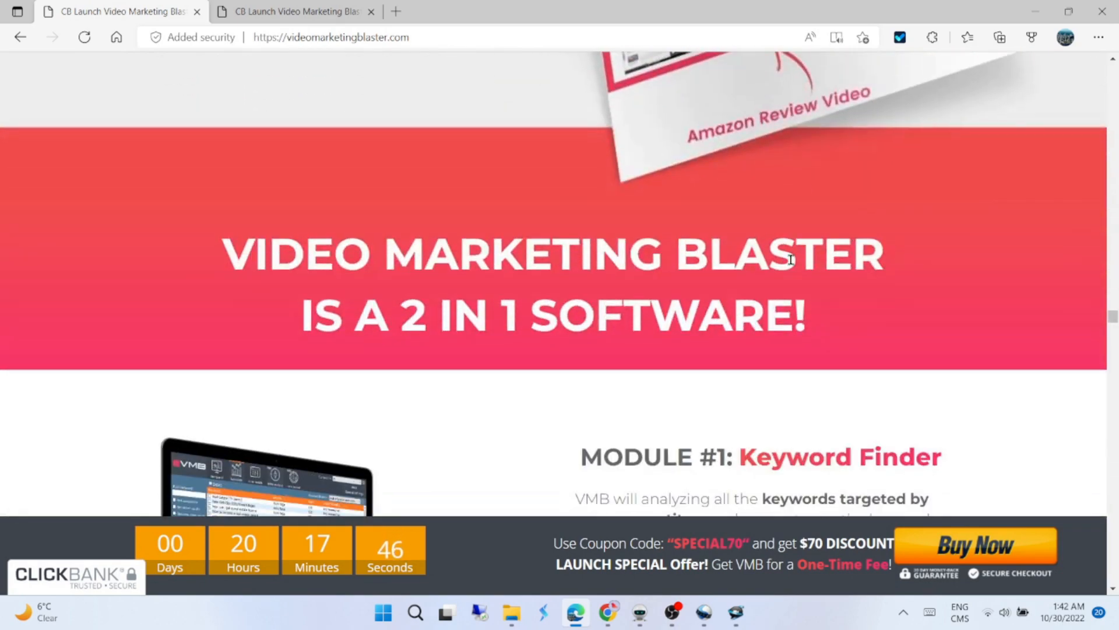
{"action": "scroll", "coordinate": [791, 263], "scroll_direction": "up", "scroll_amount": 6}
{"action": "scroll", "coordinate": [793, 268], "scroll_direction": "up", "scroll_amount": 1}
Switch to the other sales page tab and advance the client results carousel three slides
{"action": "left_click", "coordinate": [298, 12]}
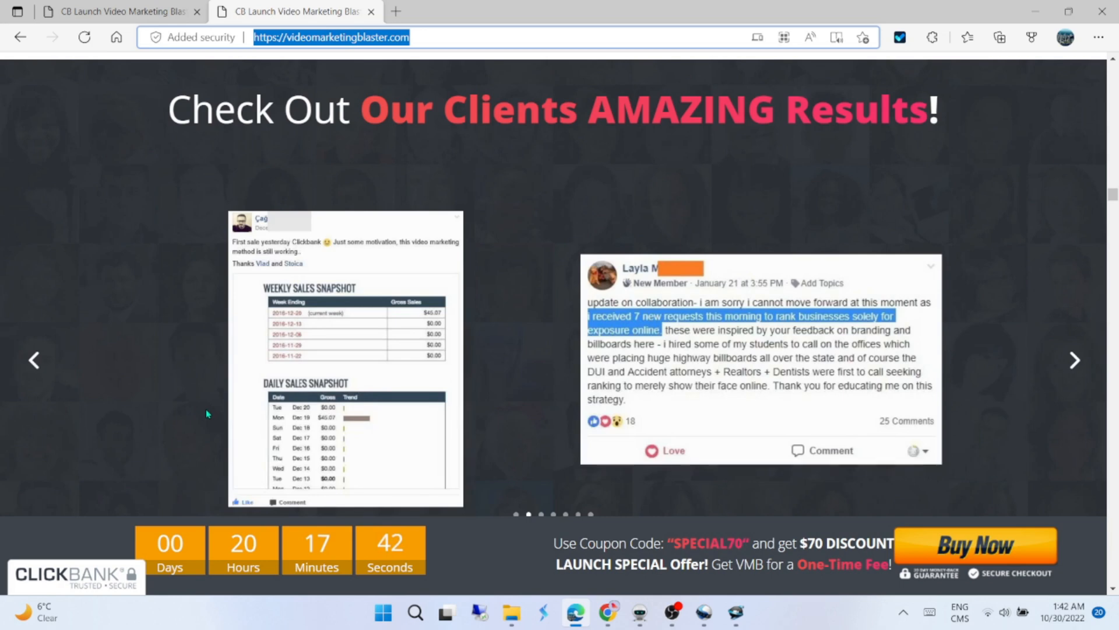
{"action": "left_click", "coordinate": [1075, 360]}
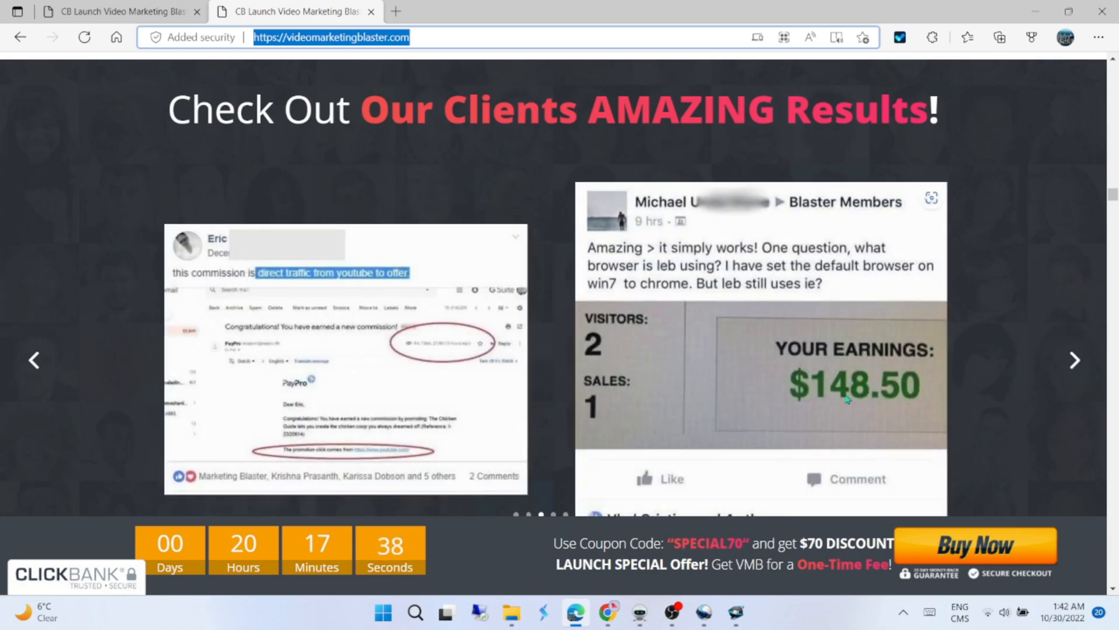
{"action": "left_click", "coordinate": [1075, 359]}
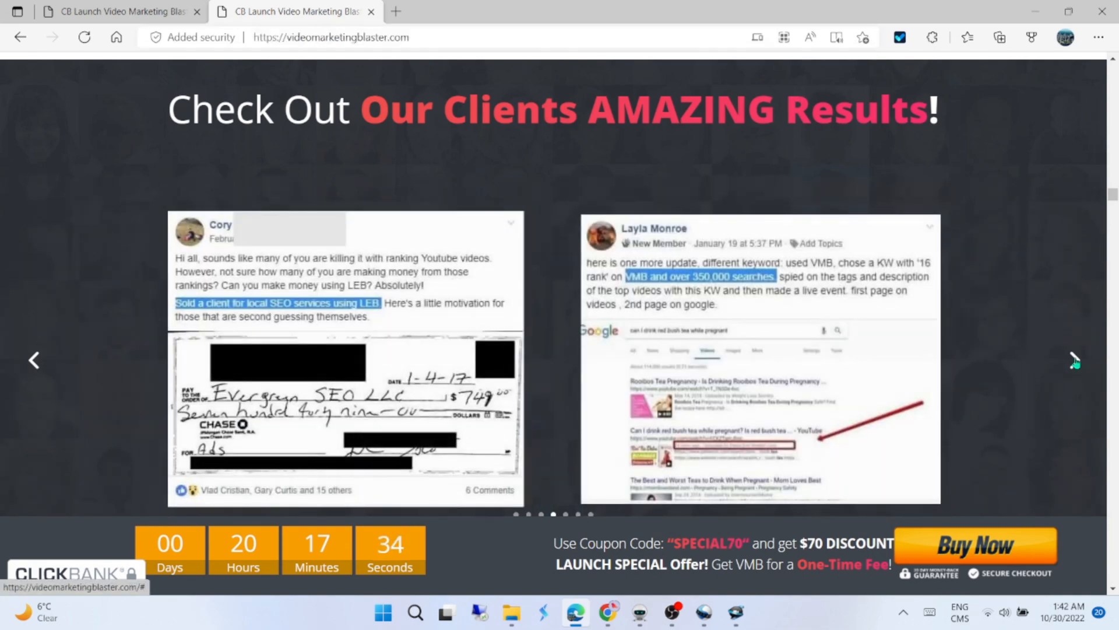
{"action": "left_click", "coordinate": [1075, 359]}
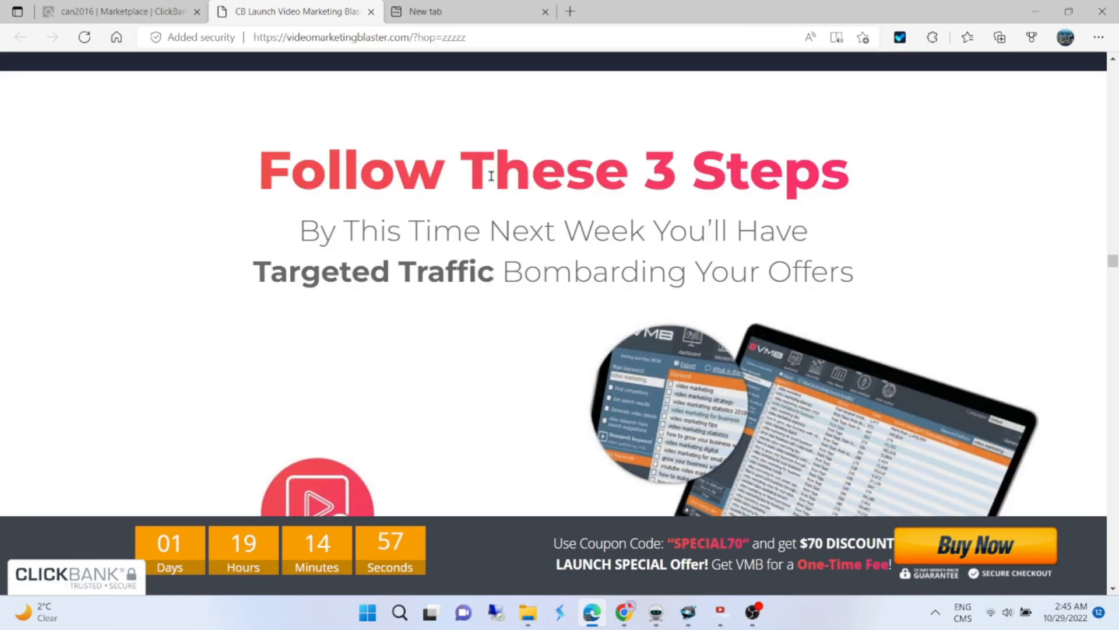
{"action": "scroll", "coordinate": [491, 177], "scroll_direction": "down", "scroll_amount": 2}
{"action": "scroll", "coordinate": [490, 176], "scroll_direction": "down", "scroll_amount": 2}
{"action": "scroll", "coordinate": [485, 184], "scroll_direction": "down", "scroll_amount": 2}
{"action": "scroll", "coordinate": [478, 192], "scroll_direction": "down", "scroll_amount": 2}
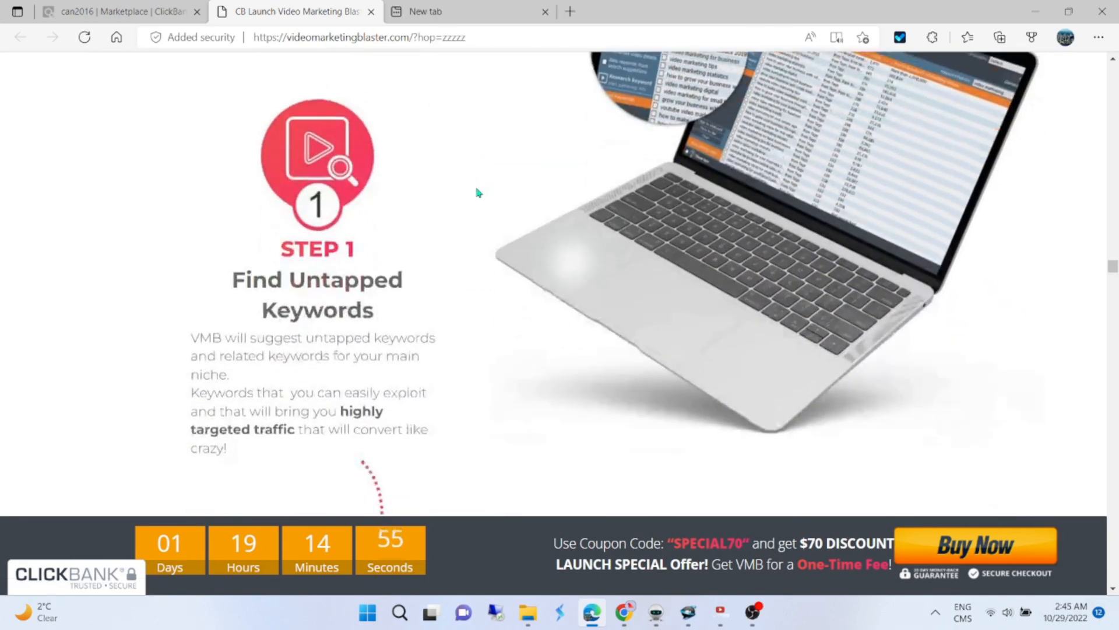
{"action": "scroll", "coordinate": [478, 192], "scroll_direction": "down", "scroll_amount": 2}
{"action": "scroll", "coordinate": [479, 192], "scroll_direction": "up", "scroll_amount": 2}
{"action": "scroll", "coordinate": [479, 192], "scroll_direction": "up", "scroll_amount": 2}
{"action": "scroll", "coordinate": [417, 177], "scroll_direction": "down", "scroll_amount": 4}
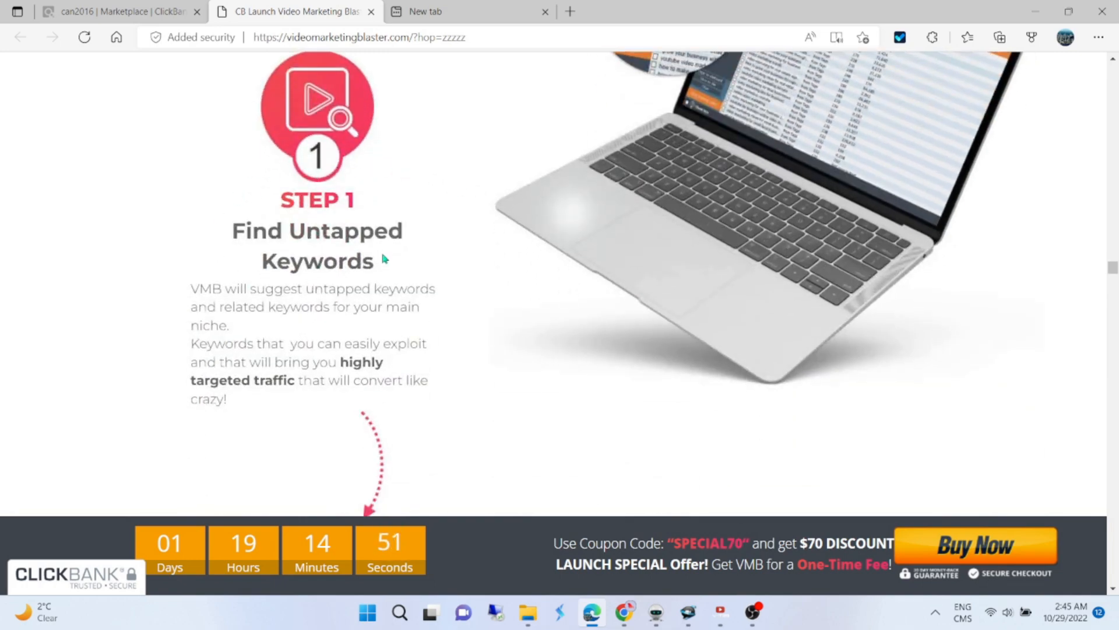
{"action": "scroll", "coordinate": [384, 258], "scroll_direction": "down", "scroll_amount": 3}
{"action": "scroll", "coordinate": [383, 259], "scroll_direction": "down", "scroll_amount": 3}
{"action": "scroll", "coordinate": [383, 258], "scroll_direction": "down", "scroll_amount": 2}
{"action": "scroll", "coordinate": [378, 255], "scroll_direction": "down", "scroll_amount": 2}
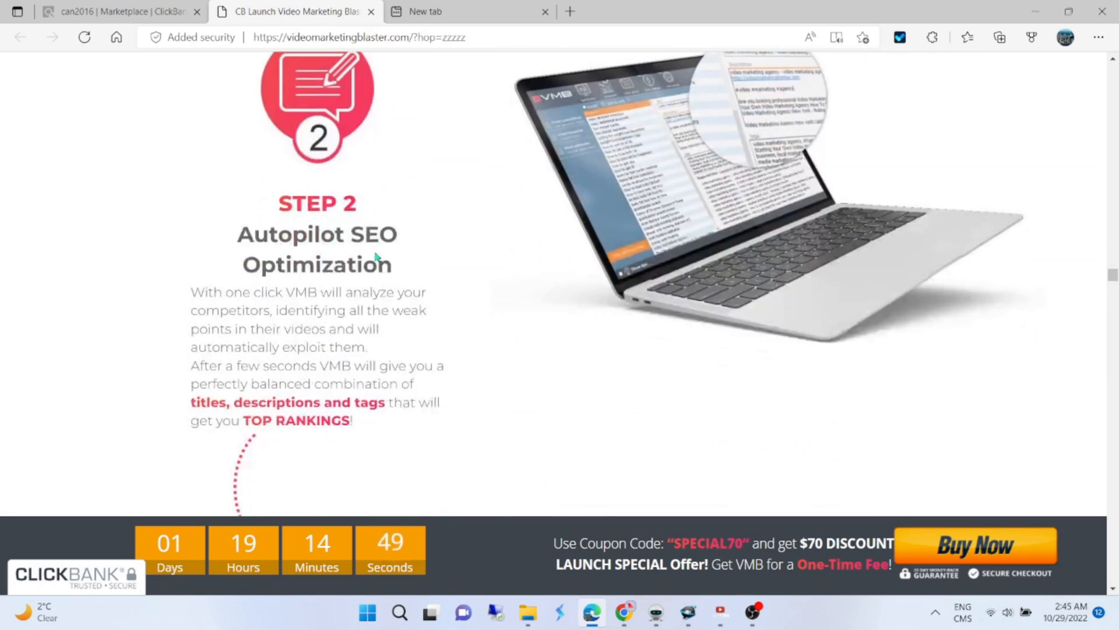
{"action": "scroll", "coordinate": [378, 255], "scroll_direction": "down", "scroll_amount": 2}
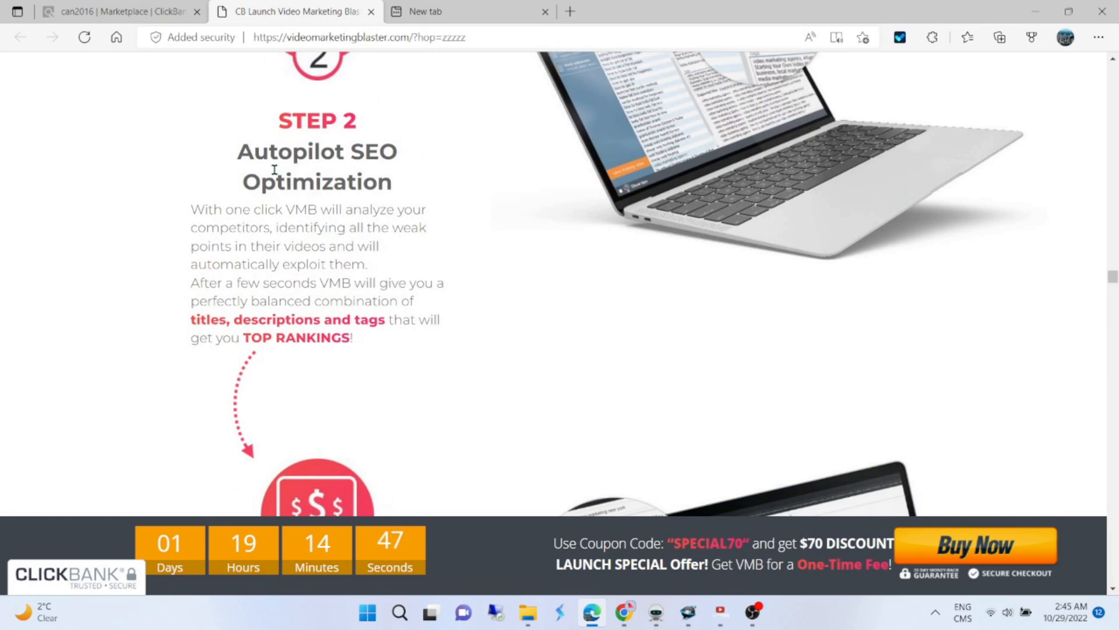
{"action": "left_click_drag", "start_coordinate": [238, 151], "coordinate": [403, 182]}
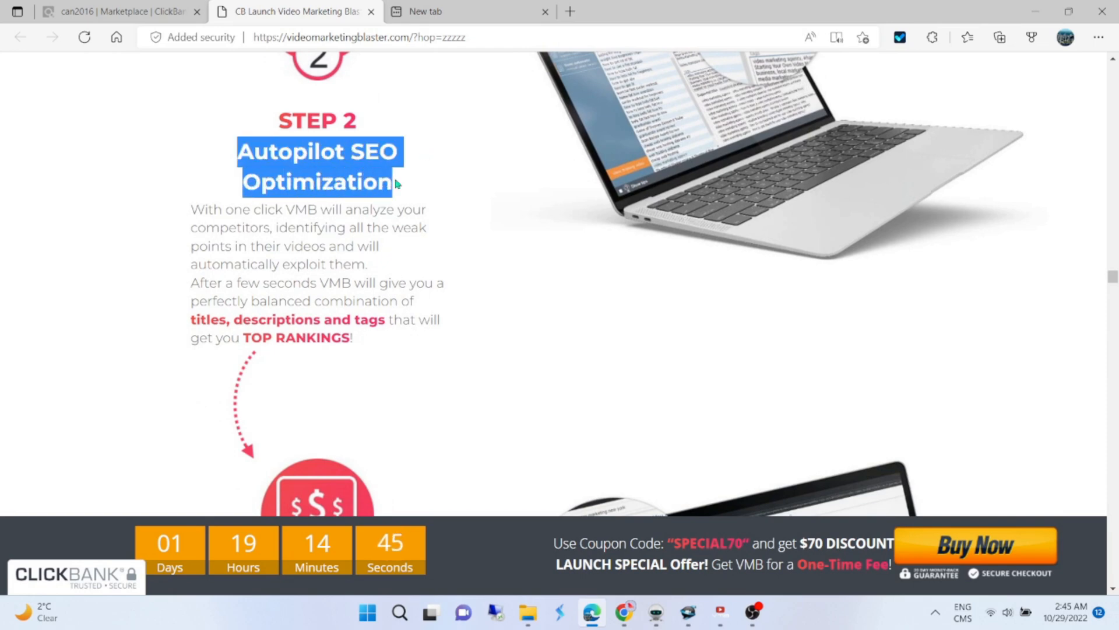
{"action": "left_click", "coordinate": [415, 208]}
{"action": "scroll", "coordinate": [415, 207], "scroll_direction": "down", "scroll_amount": 3}
{"action": "scroll", "coordinate": [415, 208], "scroll_direction": "down", "scroll_amount": 3}
{"action": "scroll", "coordinate": [350, 202], "scroll_direction": "down", "scroll_amount": 3}
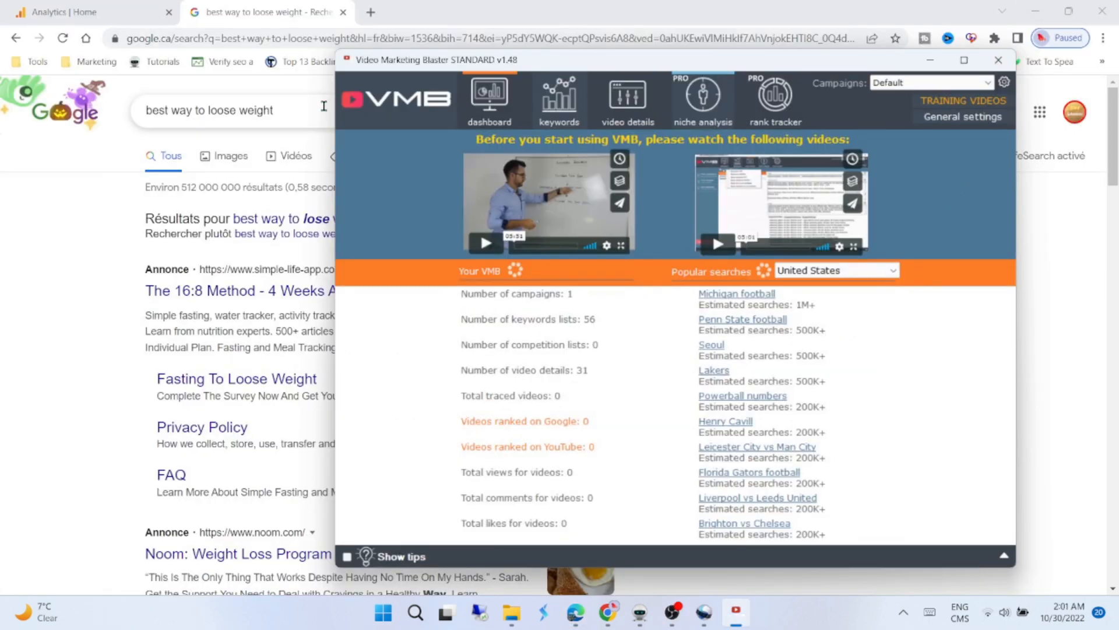
Select the Google query text, then bring Video Marketing Blaster forward and maximize it
{"action": "triple_click", "coordinate": [314, 111]}
{"action": "key", "text": "ctrl+c"}
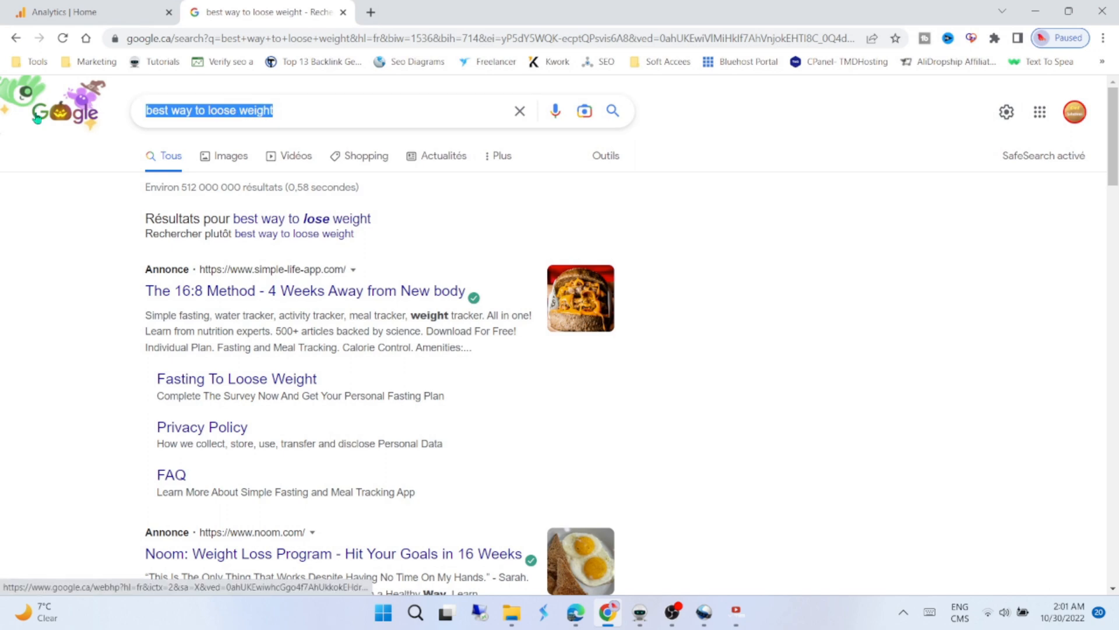
{"action": "left_click", "coordinate": [735, 612]}
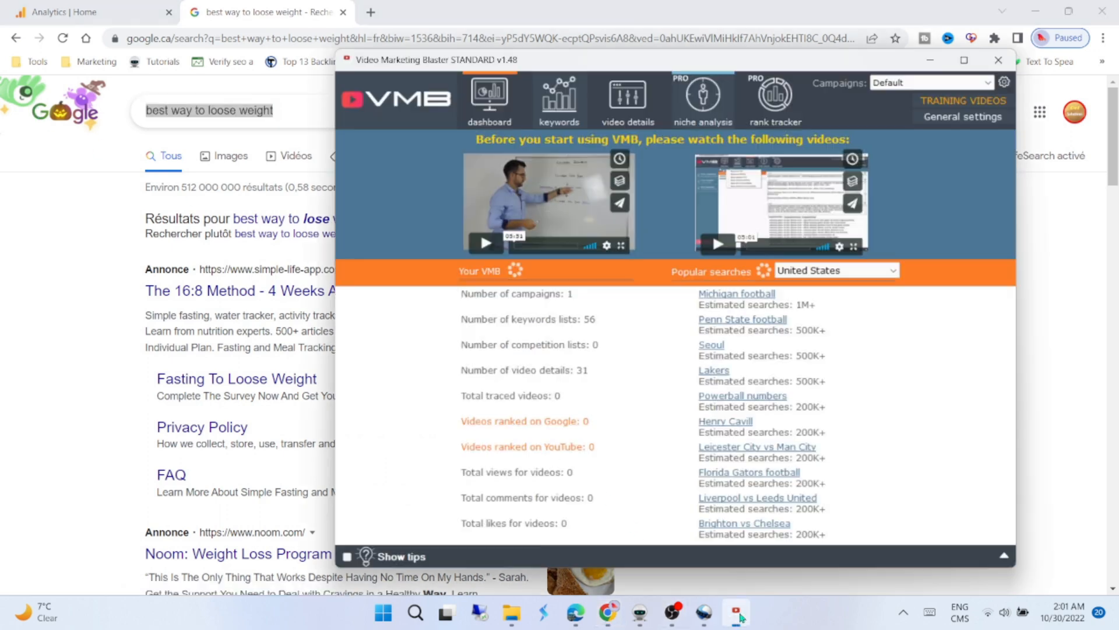
{"action": "left_click", "coordinate": [964, 59]}
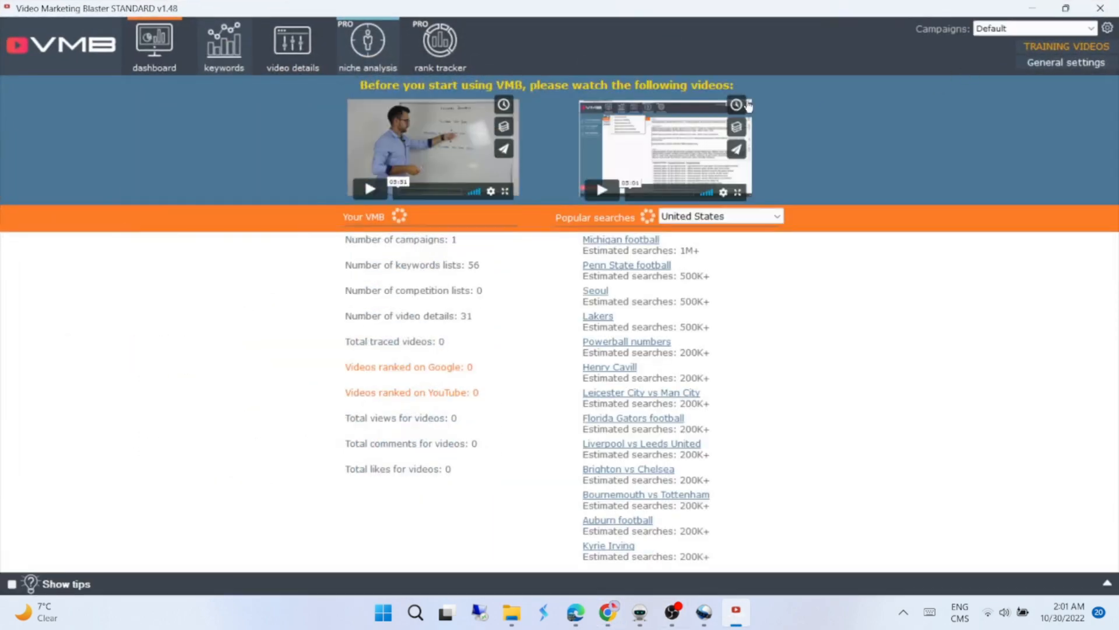
Research keywords for the pasted phrase 'best way to loose weight' and widen the Source column
{"action": "left_click", "coordinate": [233, 54]}
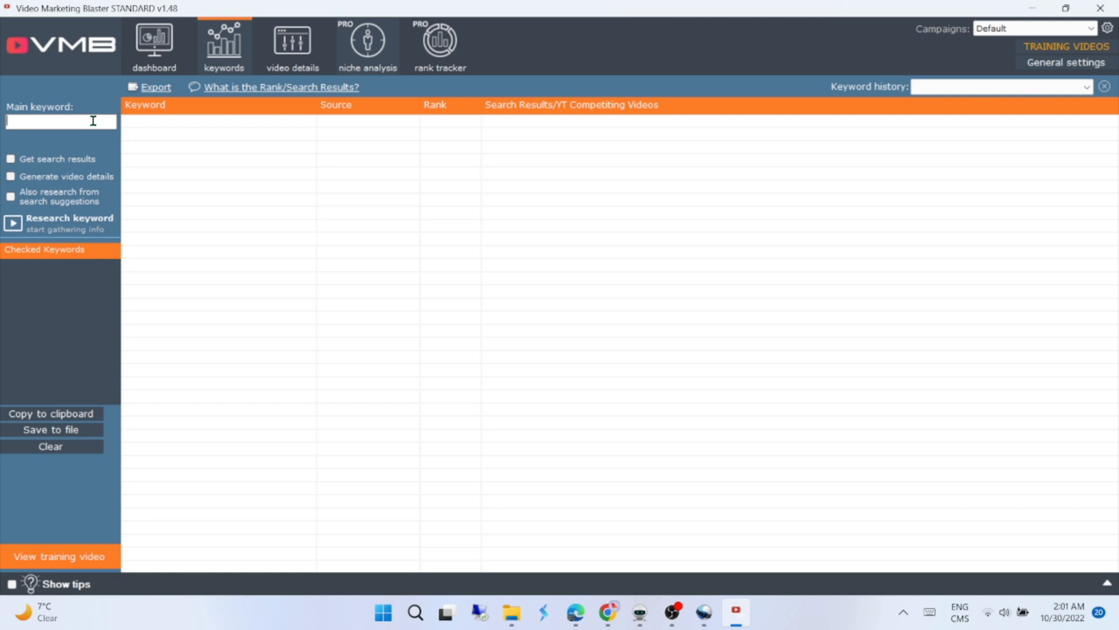
{"action": "key", "text": "ctrl+v"}
{"action": "left_click", "coordinate": [62, 226]}
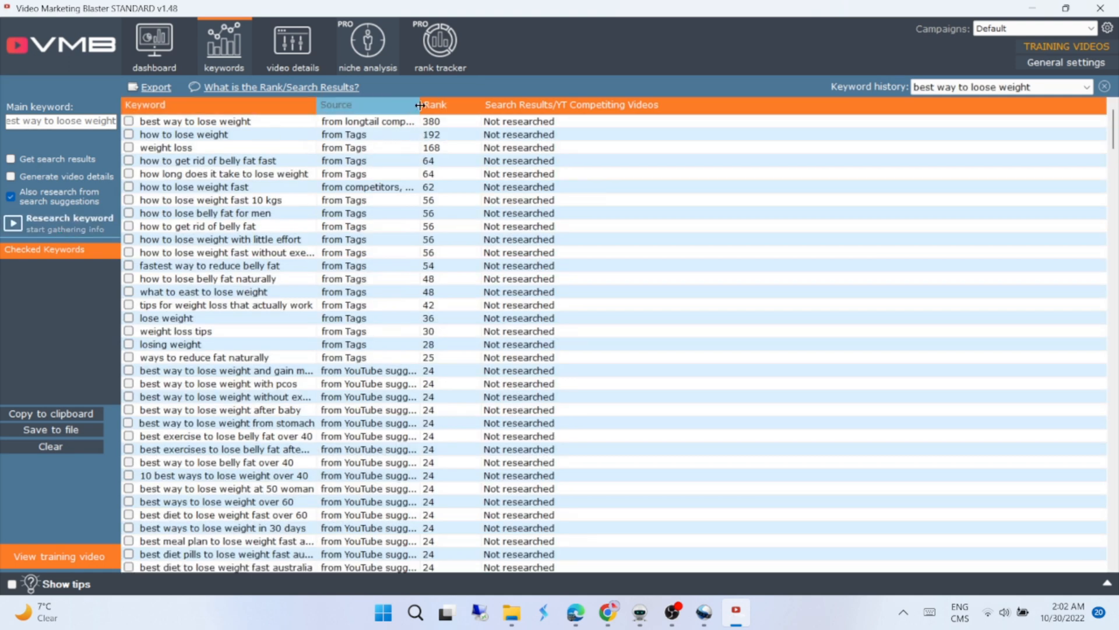
{"action": "left_click_drag", "start_coordinate": [420, 104], "coordinate": [565, 106]}
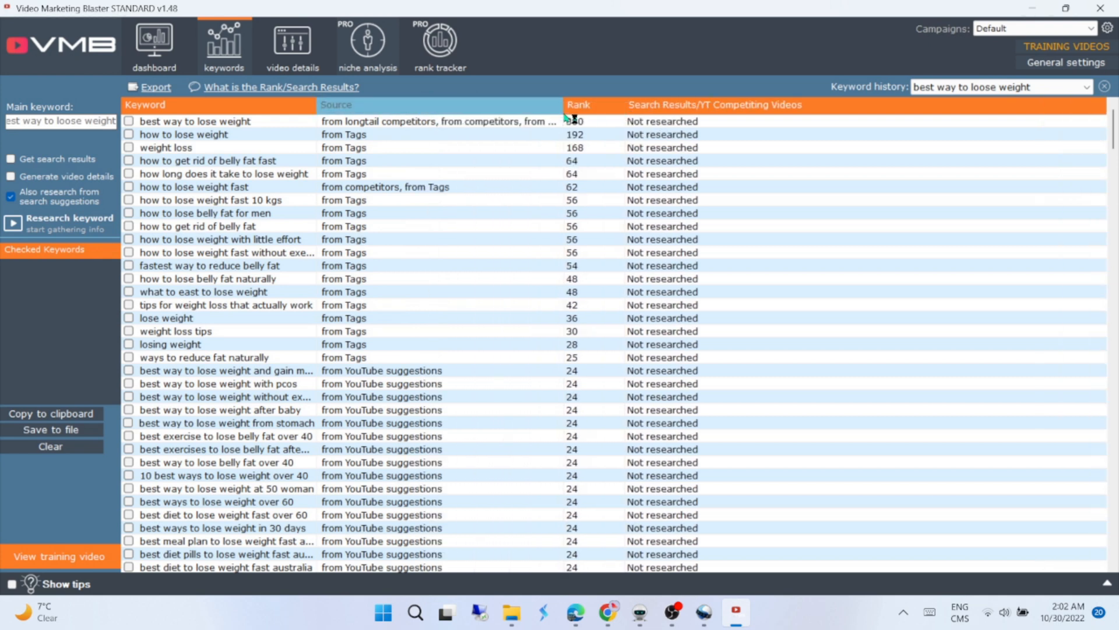
Check the 'best way to lose weight' keyword and copy it to the clipboard
{"action": "left_click", "coordinate": [130, 121]}
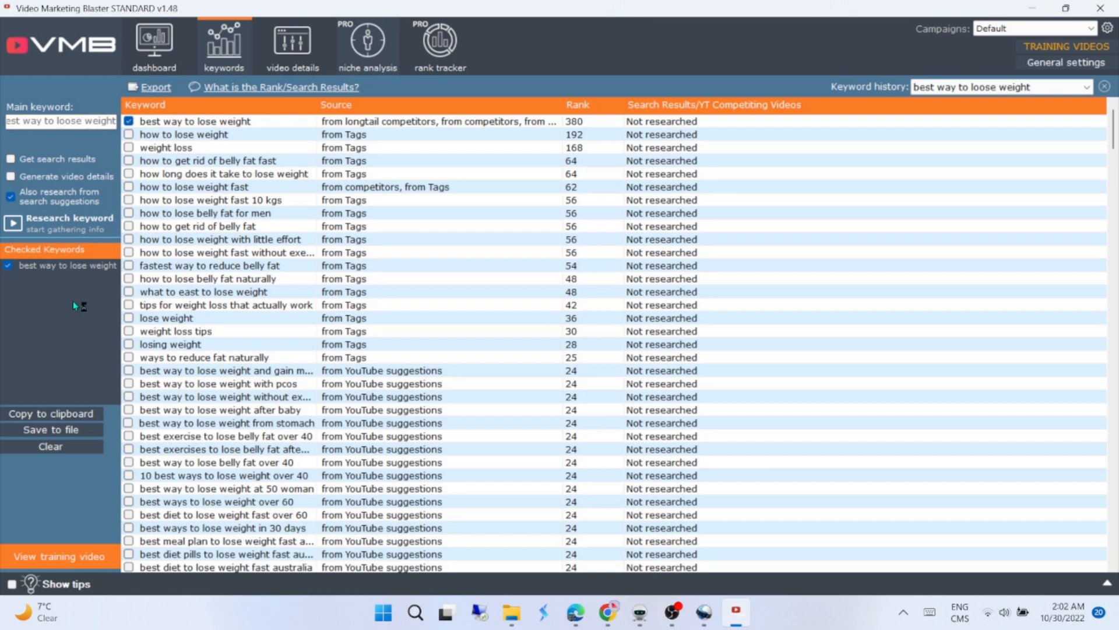
{"action": "left_click", "coordinate": [65, 412]}
{"action": "left_click", "coordinate": [293, 49]}
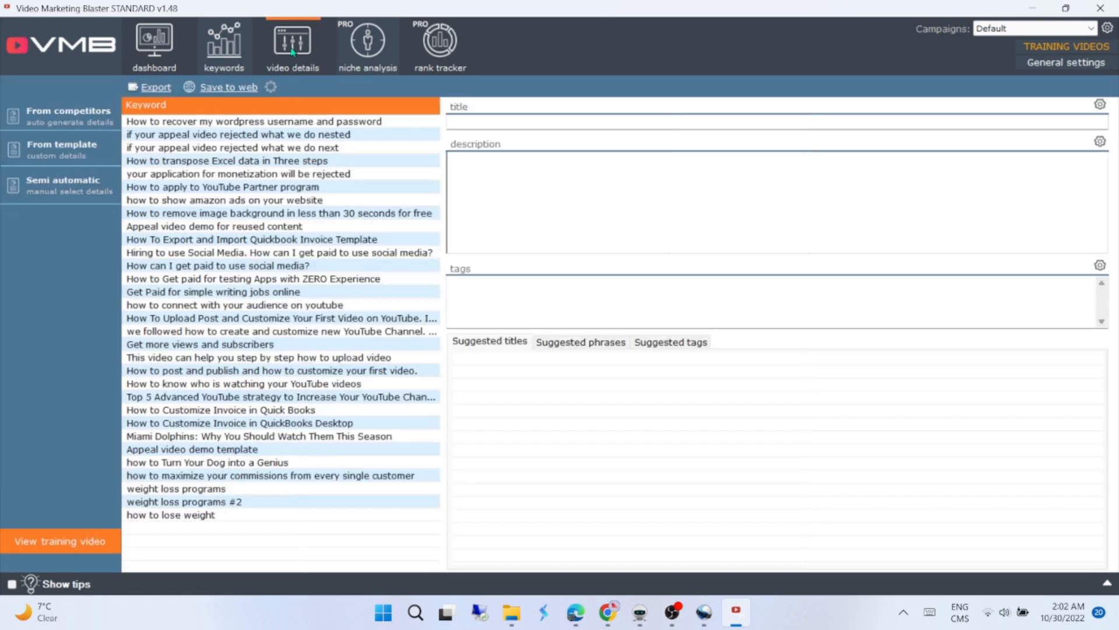
Generate title, description and tags from competitors for main keyword 'best way to lose weight'
{"action": "left_click", "coordinate": [68, 124]}
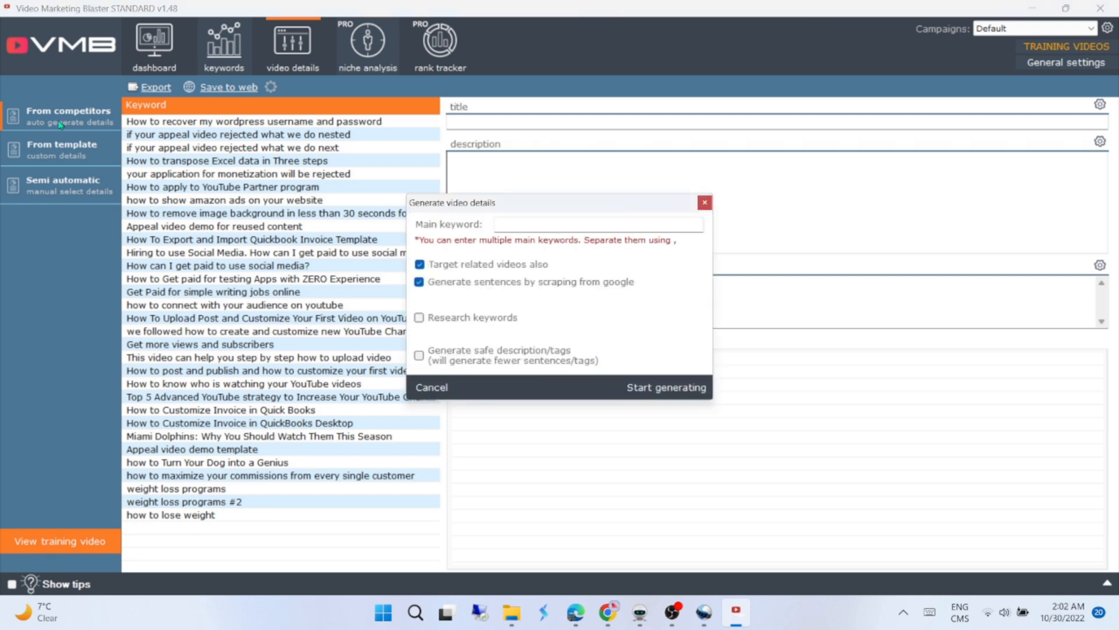
{"action": "left_click", "coordinate": [512, 220]}
{"action": "type", "text": "best way to lose weight"}
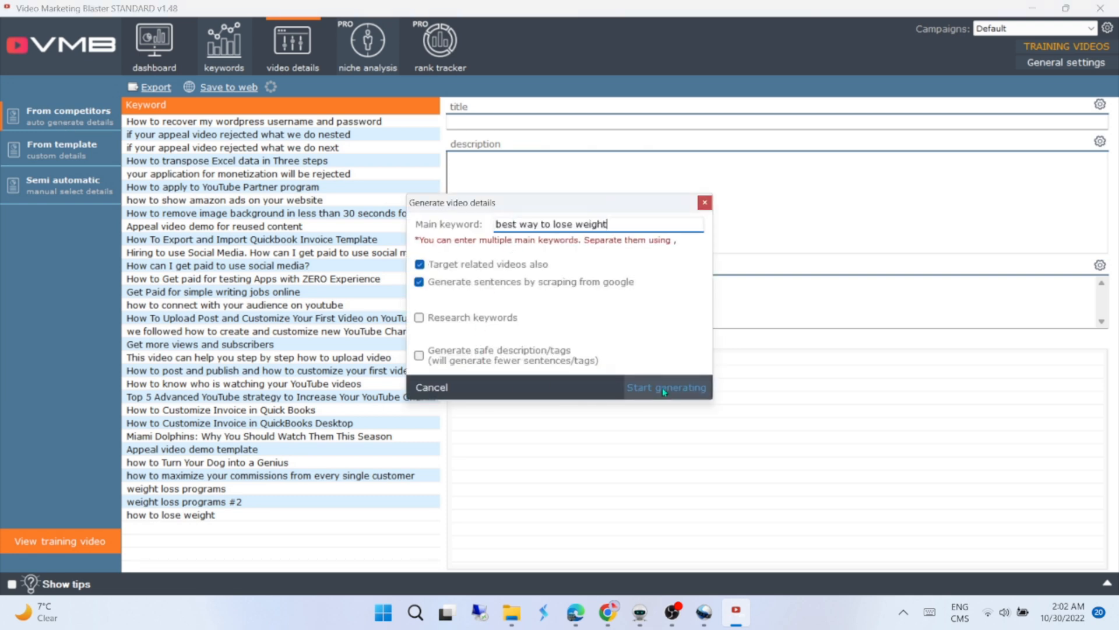
{"action": "left_click", "coordinate": [664, 388]}
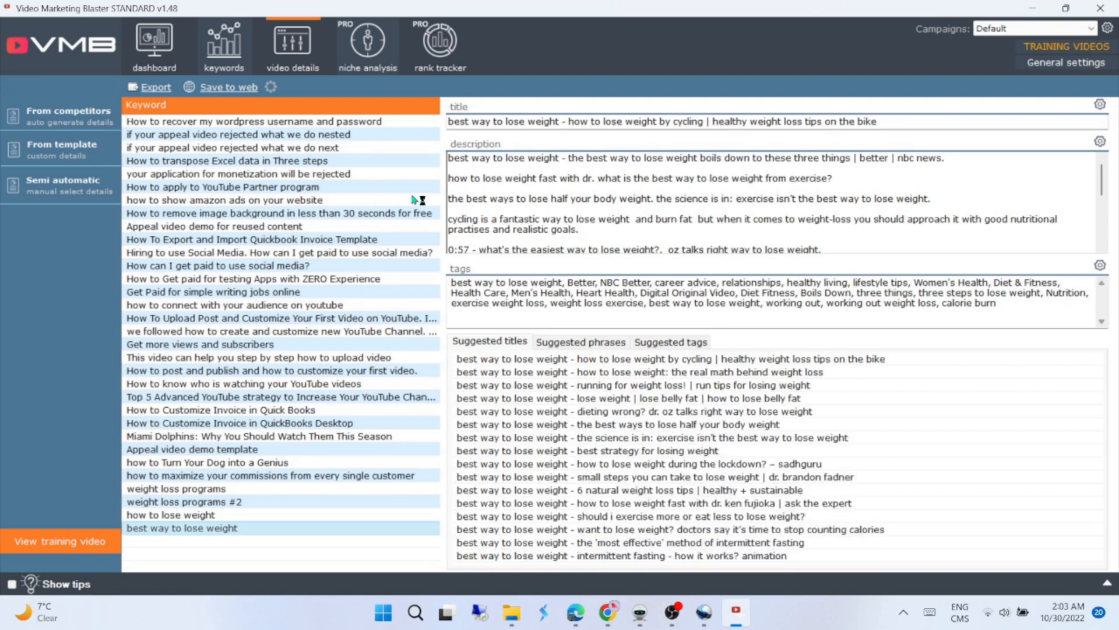
Review the generated title, description and tags by selecting through each field
{"action": "left_click_drag", "start_coordinate": [893, 126], "coordinate": [457, 119]}
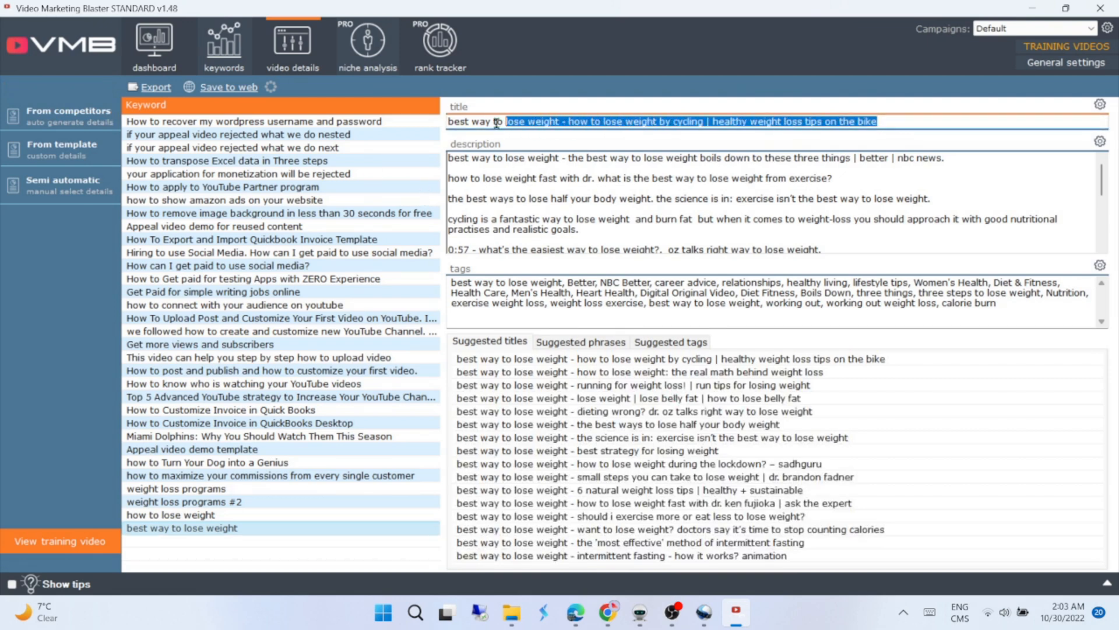
{"action": "left_click", "coordinate": [493, 198]}
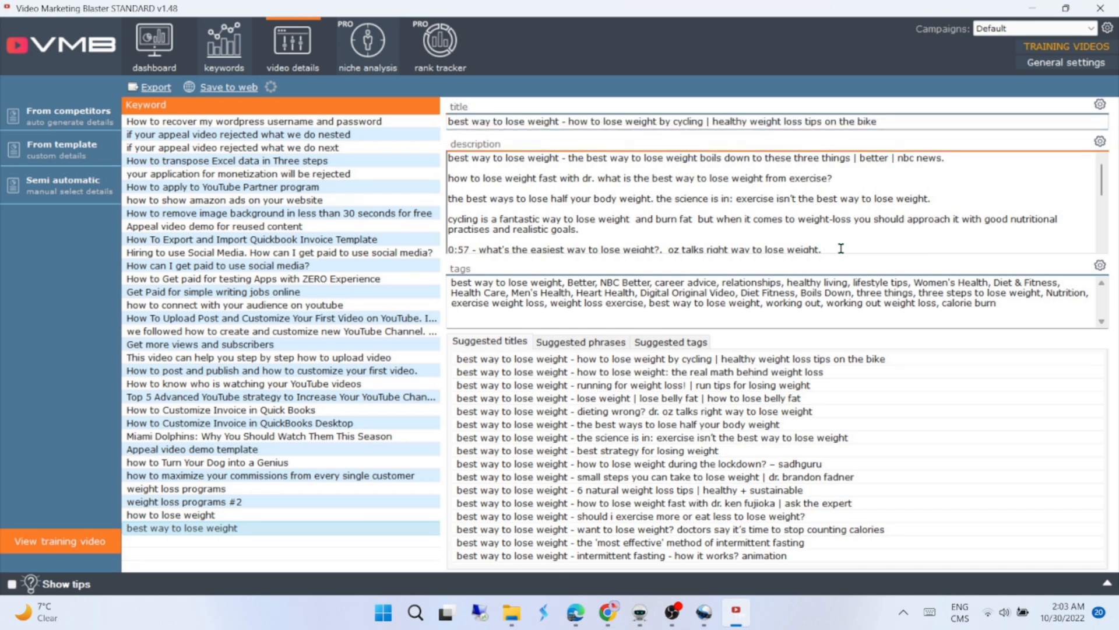
{"action": "scroll", "coordinate": [921, 221], "scroll_direction": "down", "scroll_amount": 4}
{"action": "scroll", "coordinate": [843, 217], "scroll_direction": "down", "scroll_amount": 4}
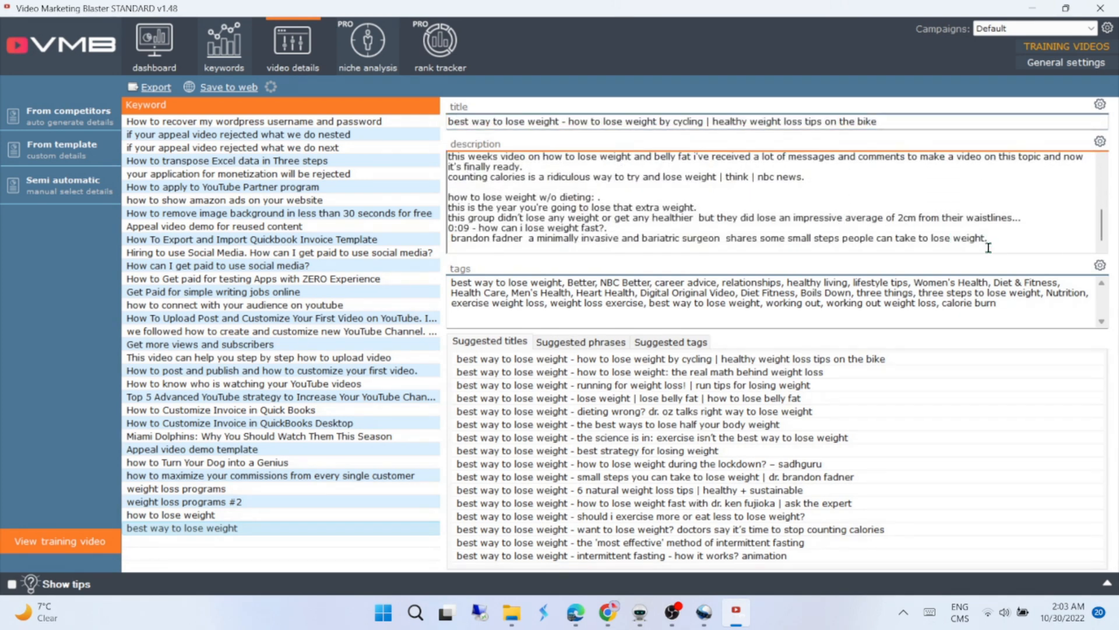
{"action": "left_click_drag", "start_coordinate": [1002, 238], "coordinate": [563, 139]}
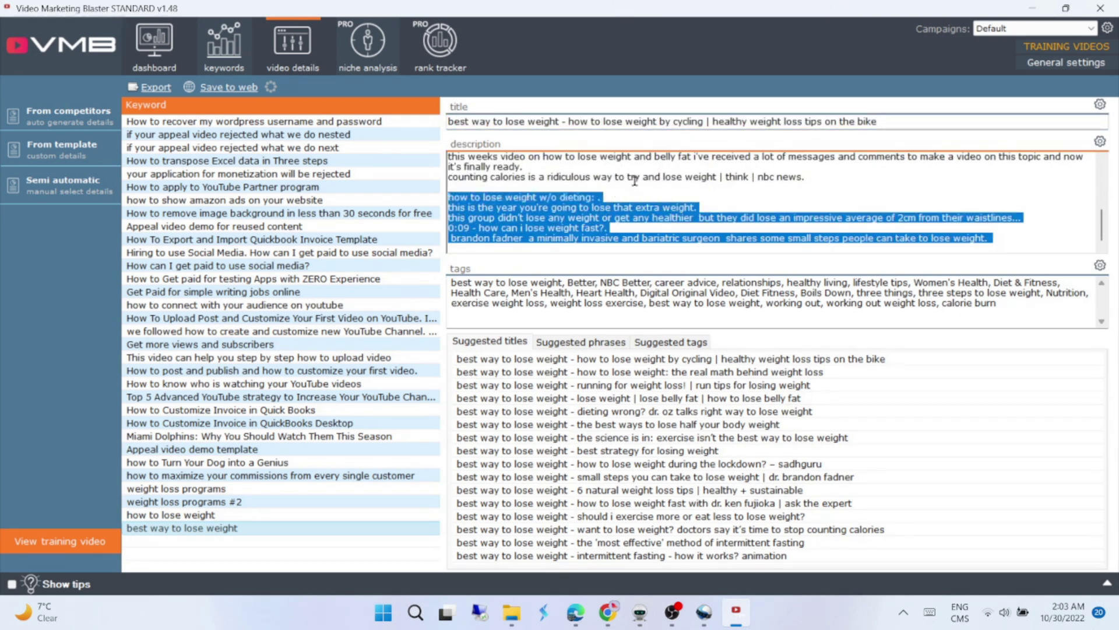
{"action": "left_click", "coordinate": [451, 282]}
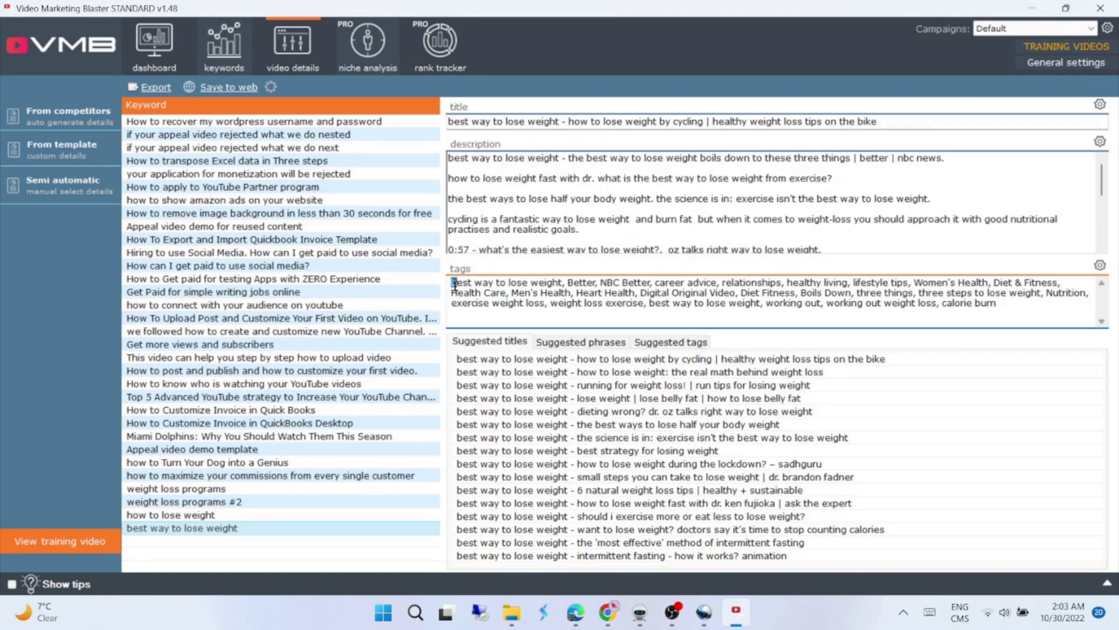
{"action": "left_click", "coordinate": [506, 349]}
Switch the suggestions panel from titles to suggested phrases, then suggested tags
{"action": "left_click", "coordinate": [579, 342]}
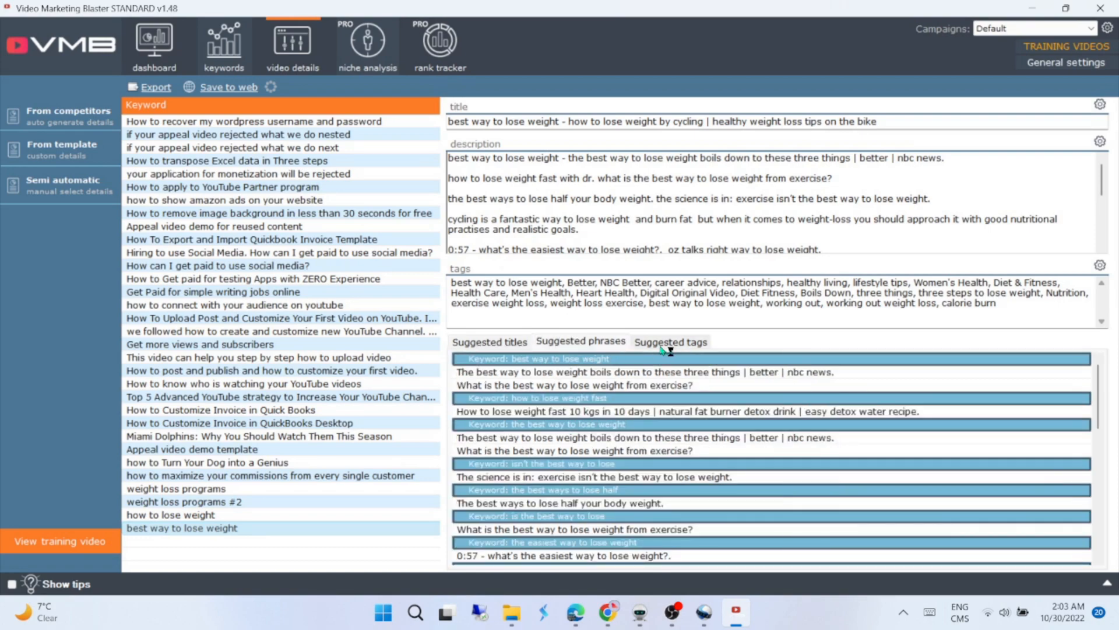
{"action": "left_click", "coordinate": [664, 343]}
{"action": "scroll", "coordinate": [548, 411], "scroll_direction": "down", "scroll_amount": 5}
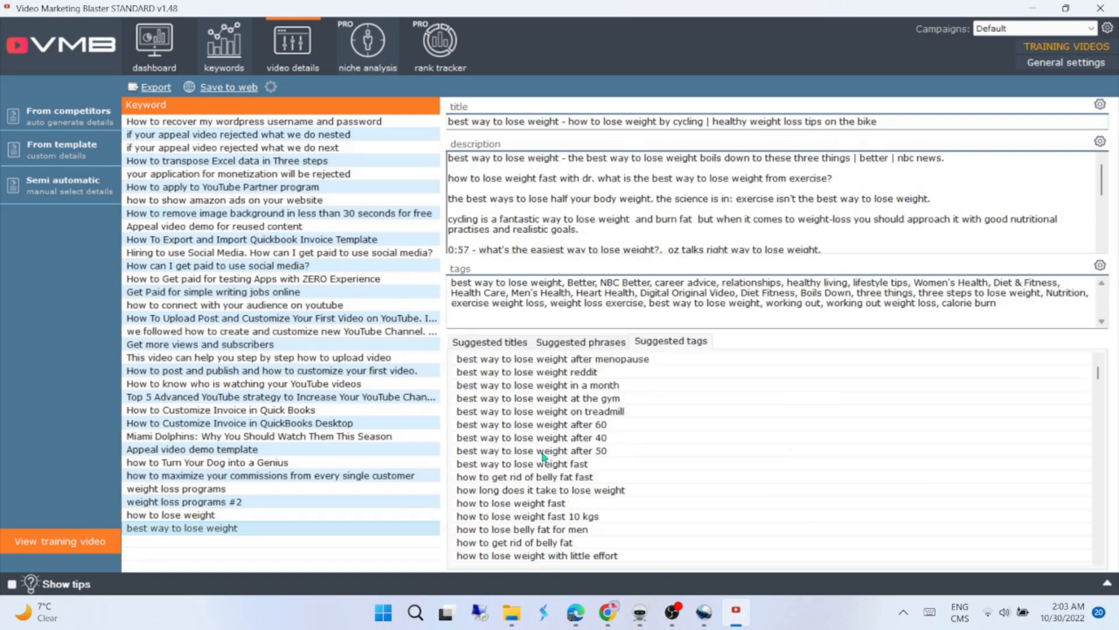
{"action": "scroll", "coordinate": [548, 437], "scroll_direction": "down", "scroll_amount": 5}
{"action": "scroll", "coordinate": [547, 451], "scroll_direction": "down", "scroll_amount": 5}
{"action": "scroll", "coordinate": [546, 451], "scroll_direction": "down", "scroll_amount": 5}
{"action": "scroll", "coordinate": [546, 452], "scroll_direction": "down", "scroll_amount": 5}
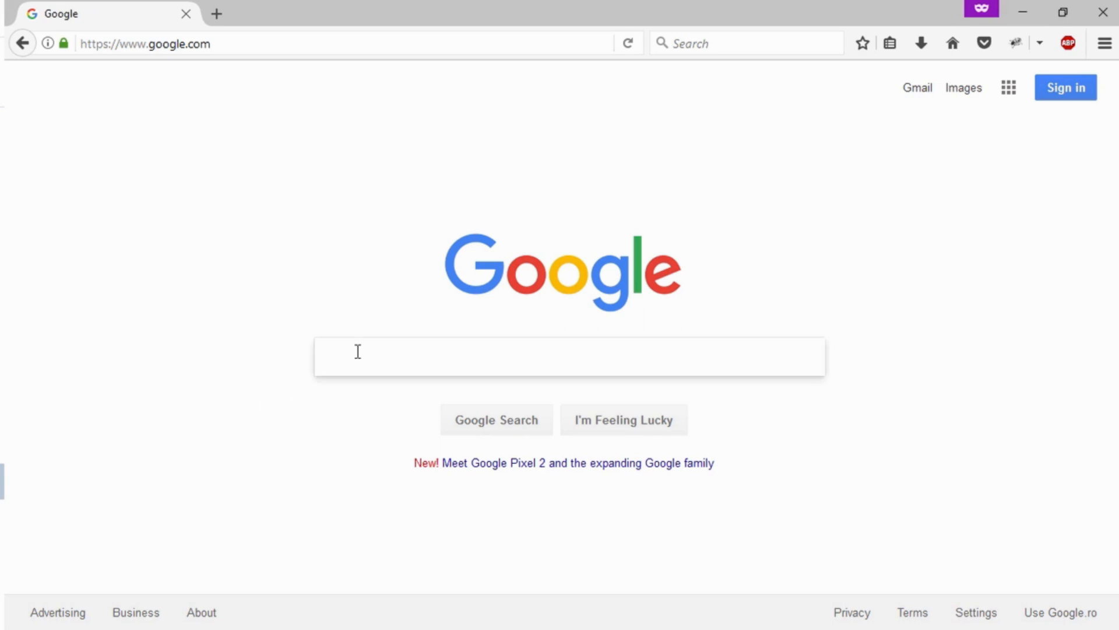
Search Google for the pasted query 'video marketing agency in bronx'
{"action": "left_click", "coordinate": [358, 351]}
{"action": "type", "text": "video marketing agency in bronx"}
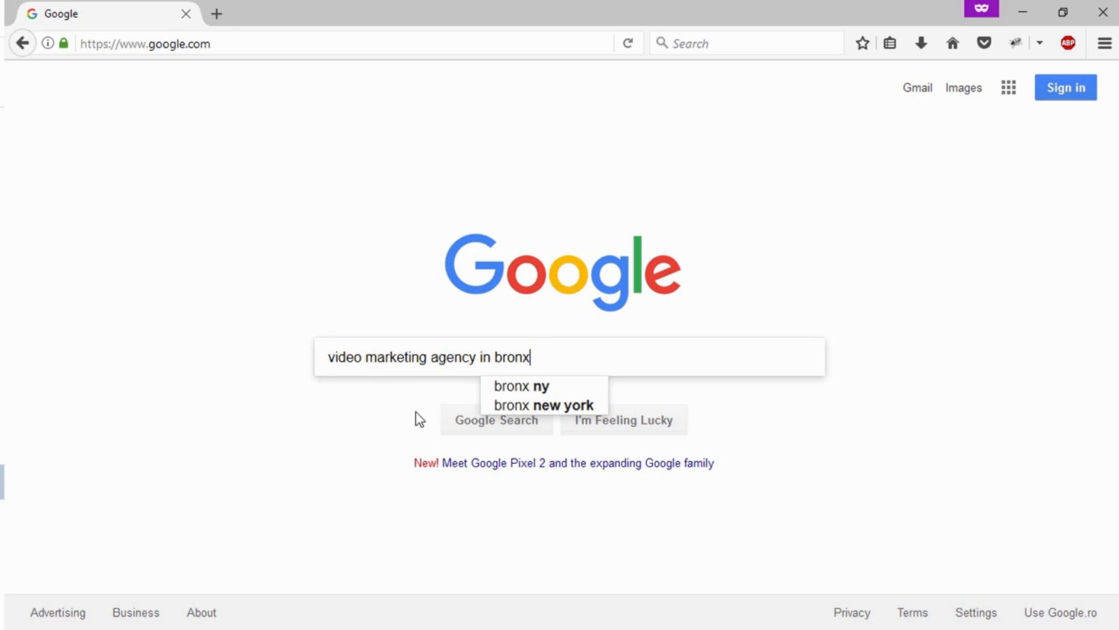
{"action": "left_click", "coordinate": [488, 419]}
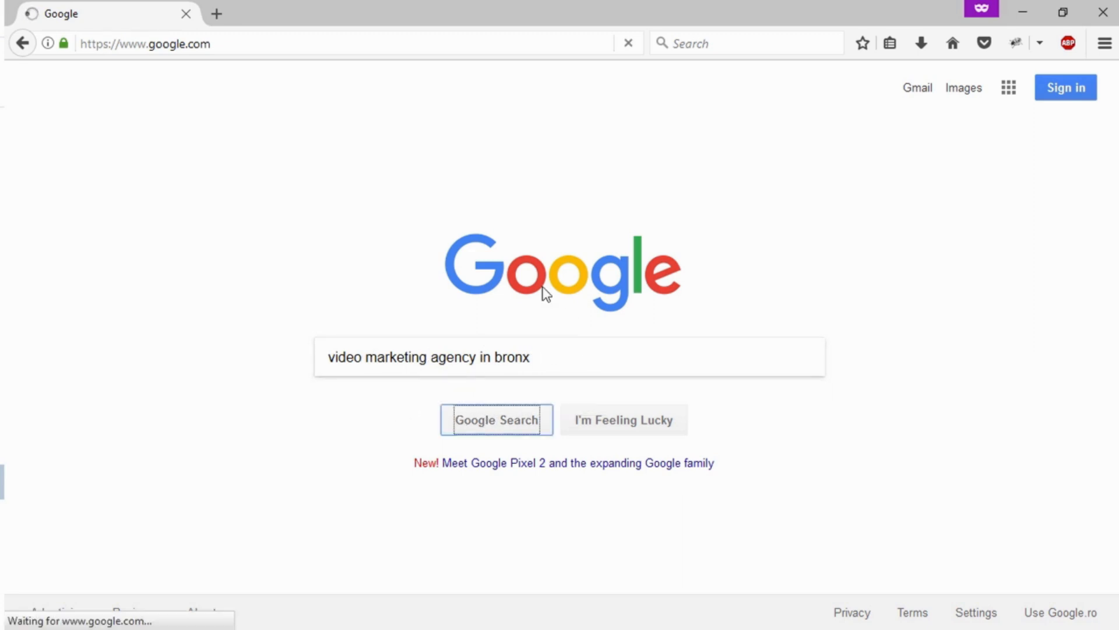
{"action": "scroll", "coordinate": [532, 253], "scroll_direction": "down", "scroll_amount": 5}
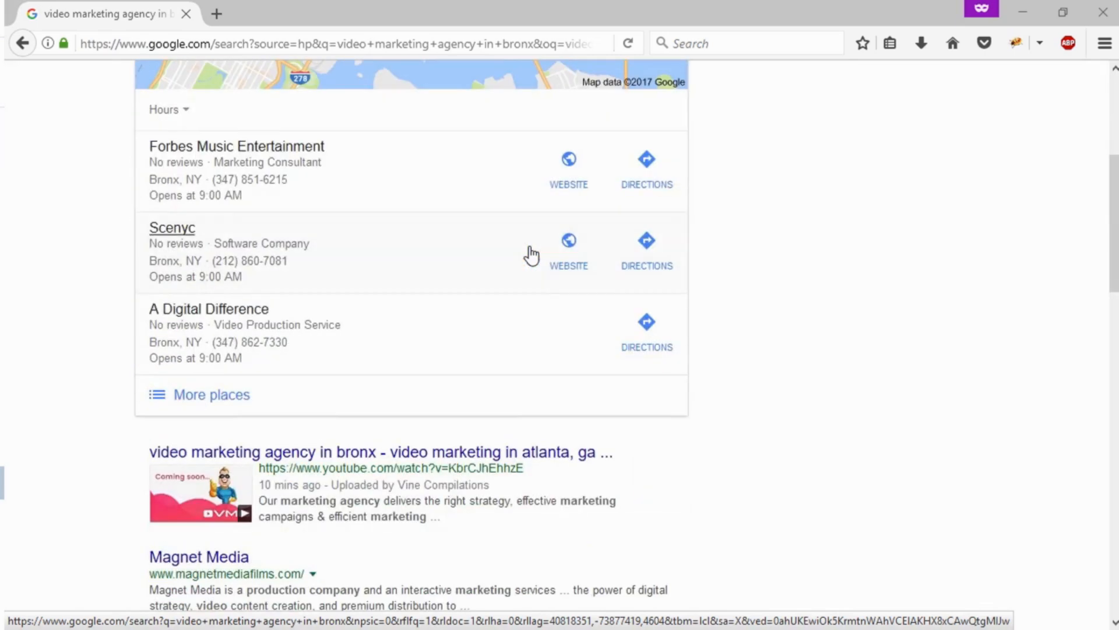
{"action": "scroll", "coordinate": [525, 258], "scroll_direction": "down", "scroll_amount": 3}
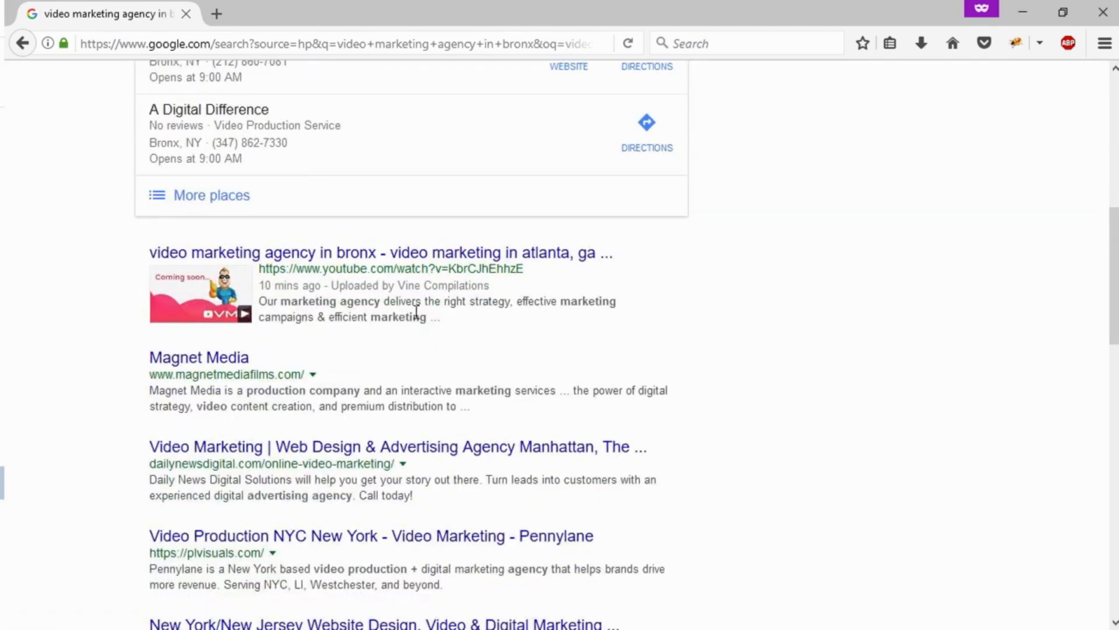
Highlight the top YouTube result's title, '10 mins ago' upload time, address and snippet
{"action": "left_click_drag", "start_coordinate": [442, 319], "coordinate": [140, 259]}
{"action": "left_click", "coordinate": [273, 275]}
{"action": "left_click_drag", "start_coordinate": [261, 285], "coordinate": [321, 288]}
{"action": "left_click_drag", "start_coordinate": [616, 262], "coordinate": [603, 253]}
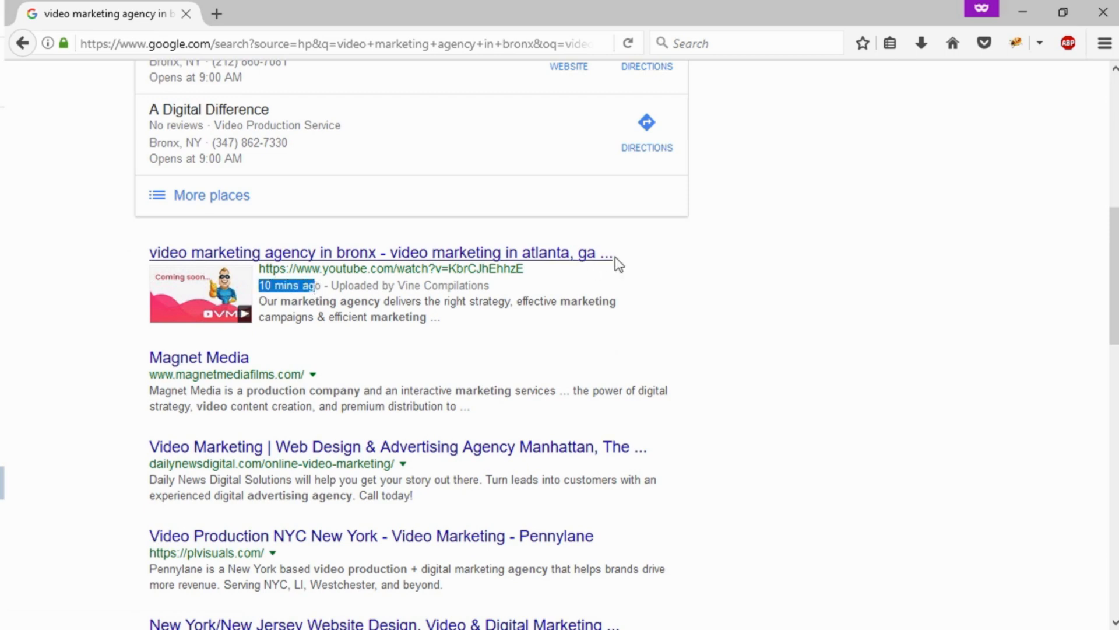
{"action": "left_click_drag", "start_coordinate": [289, 267], "coordinate": [149, 260]}
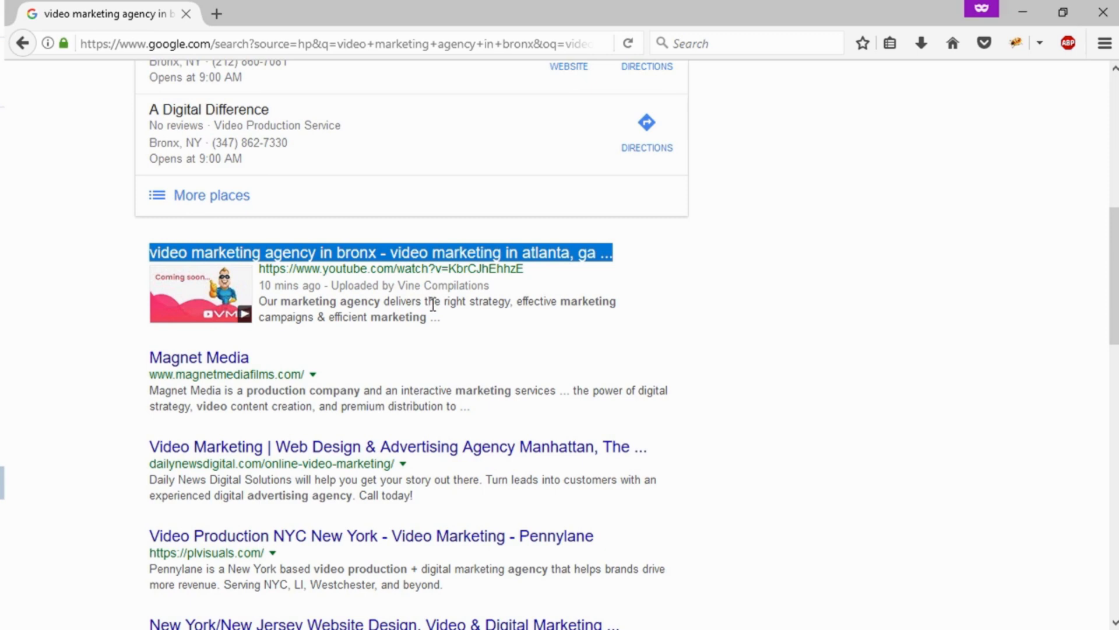
{"action": "left_click", "coordinate": [451, 319]}
{"action": "left_click_drag", "start_coordinate": [450, 319], "coordinate": [262, 268]}
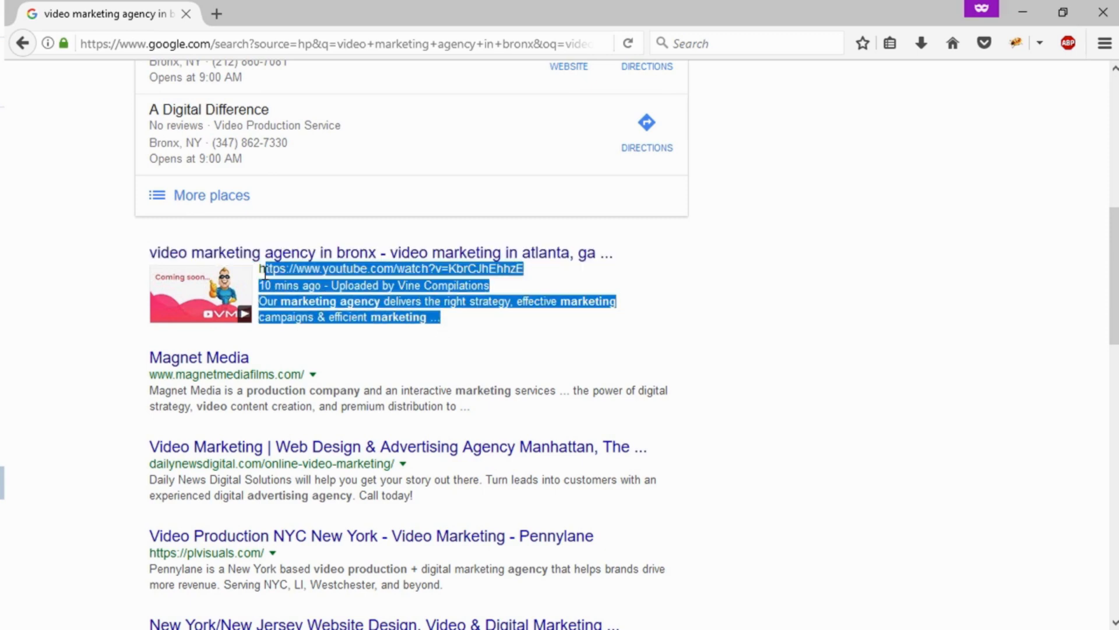
{"action": "left_click", "coordinate": [263, 271]}
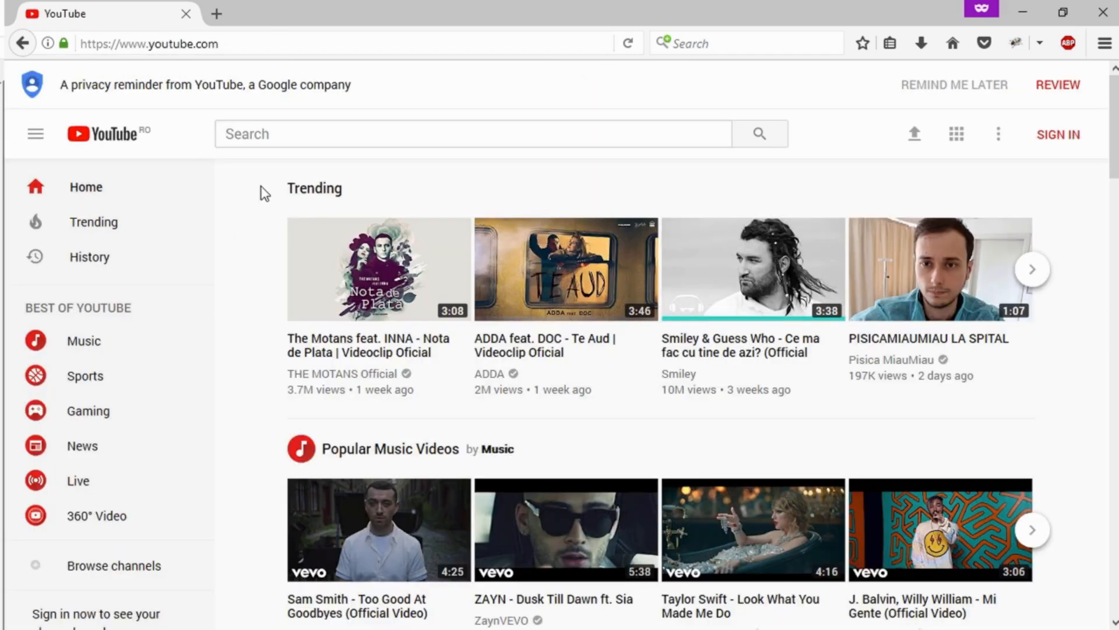
Search YouTube for 'video marketing agency in bronx' and highlight the top result's title and description
{"action": "left_click", "coordinate": [289, 133]}
{"action": "type", "text": "video marketing agency in bronx"}
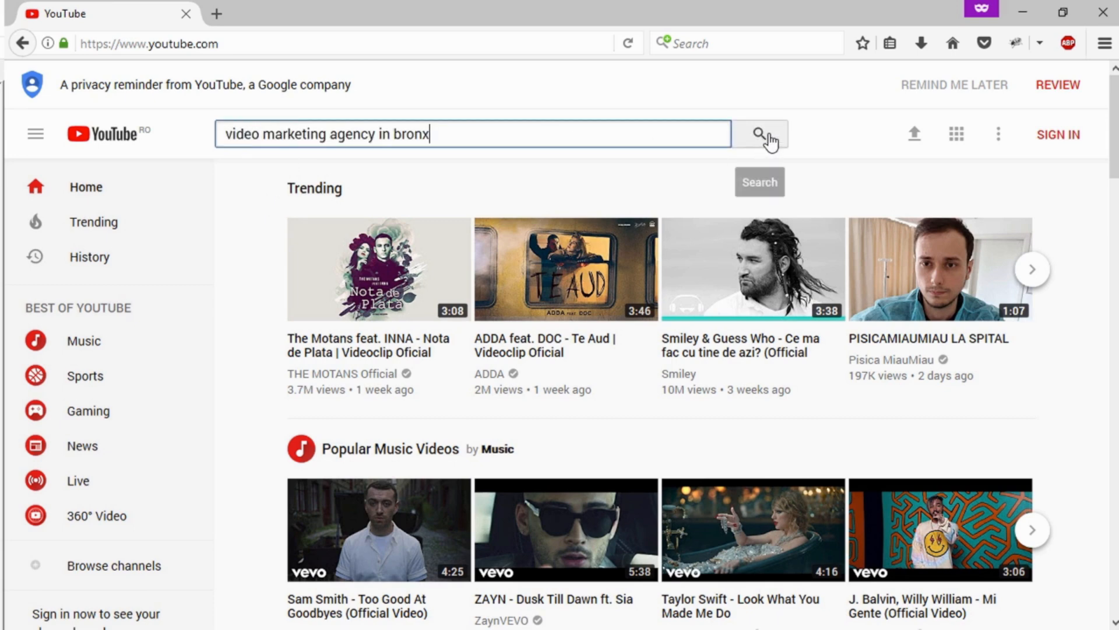
{"action": "left_click", "coordinate": [762, 134]}
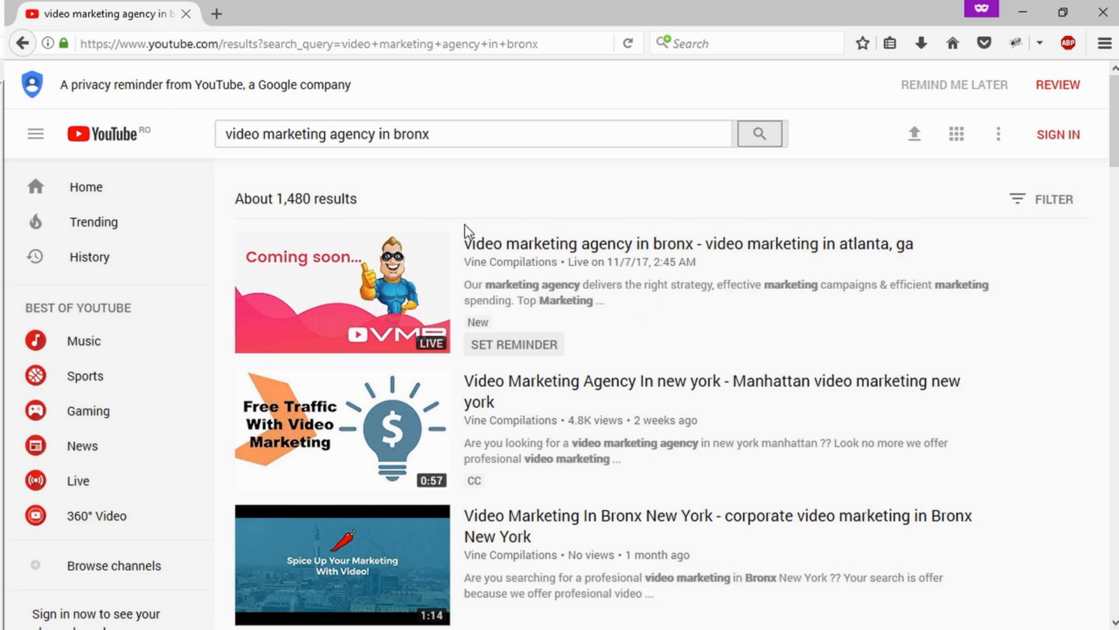
{"action": "left_click_drag", "start_coordinate": [464, 236], "coordinate": [673, 316]}
{"action": "left_click", "coordinate": [564, 217]}
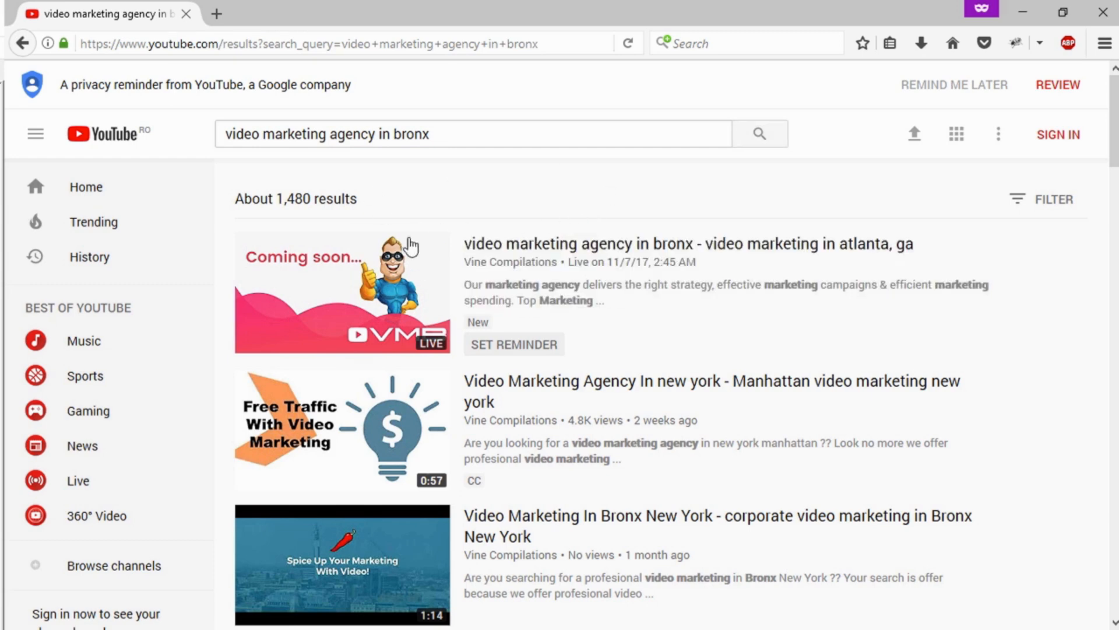